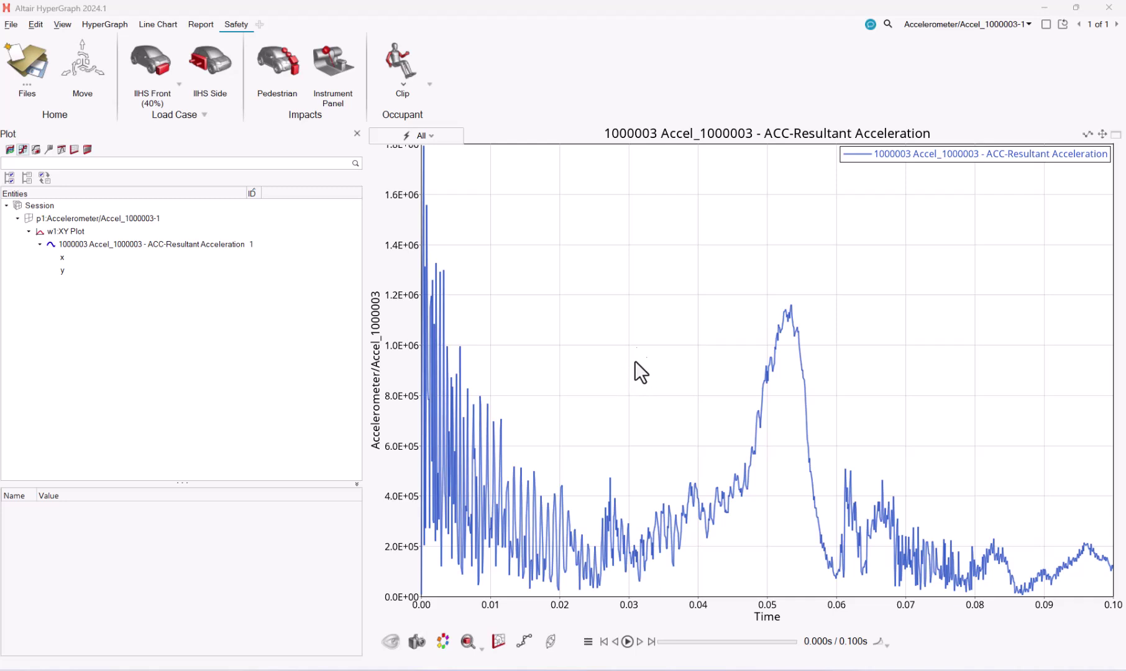
Step: Add an SAE filter stackmath with filter class 600 to the resultant acceleration curve
click(130, 244)
right_click(128, 244)
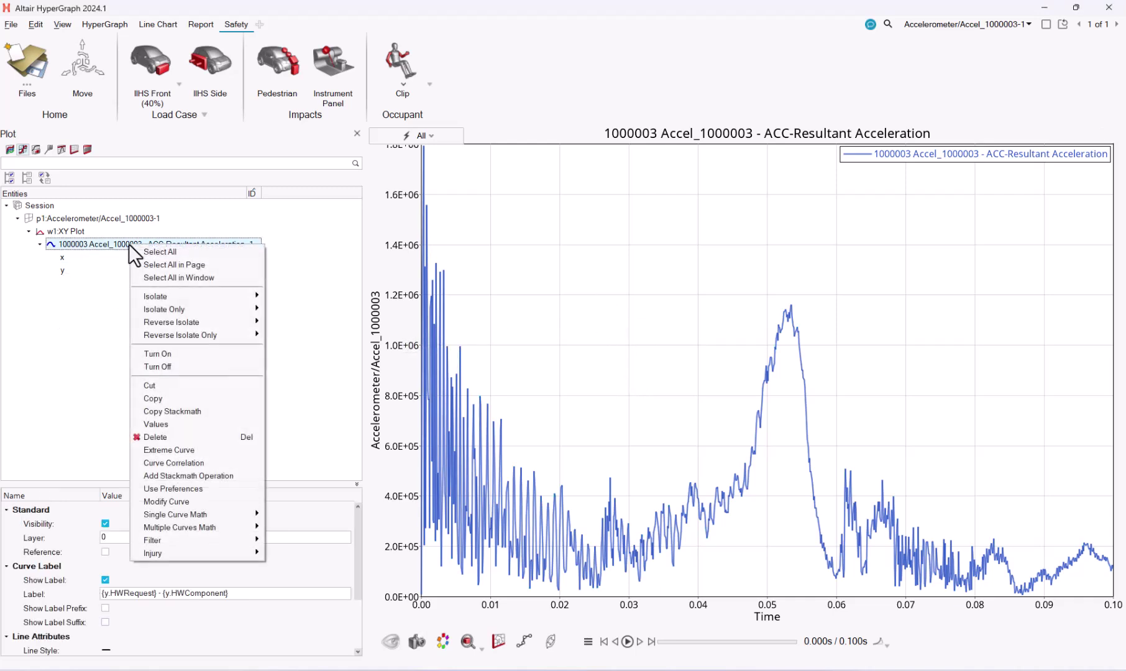
click(206, 475)
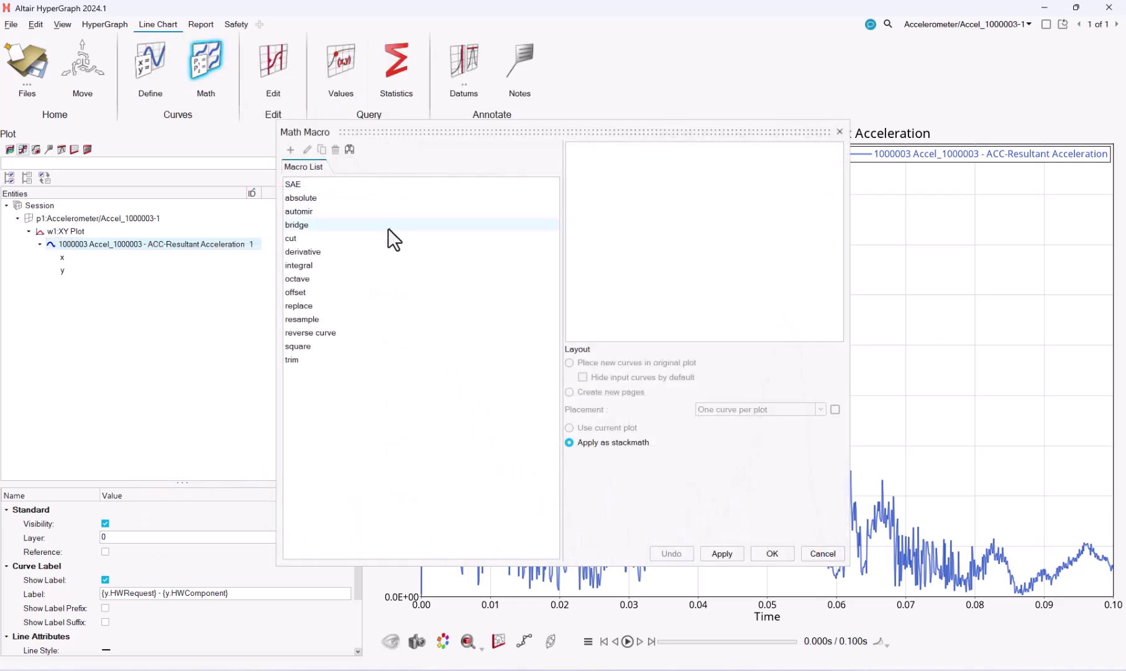
click(309, 185)
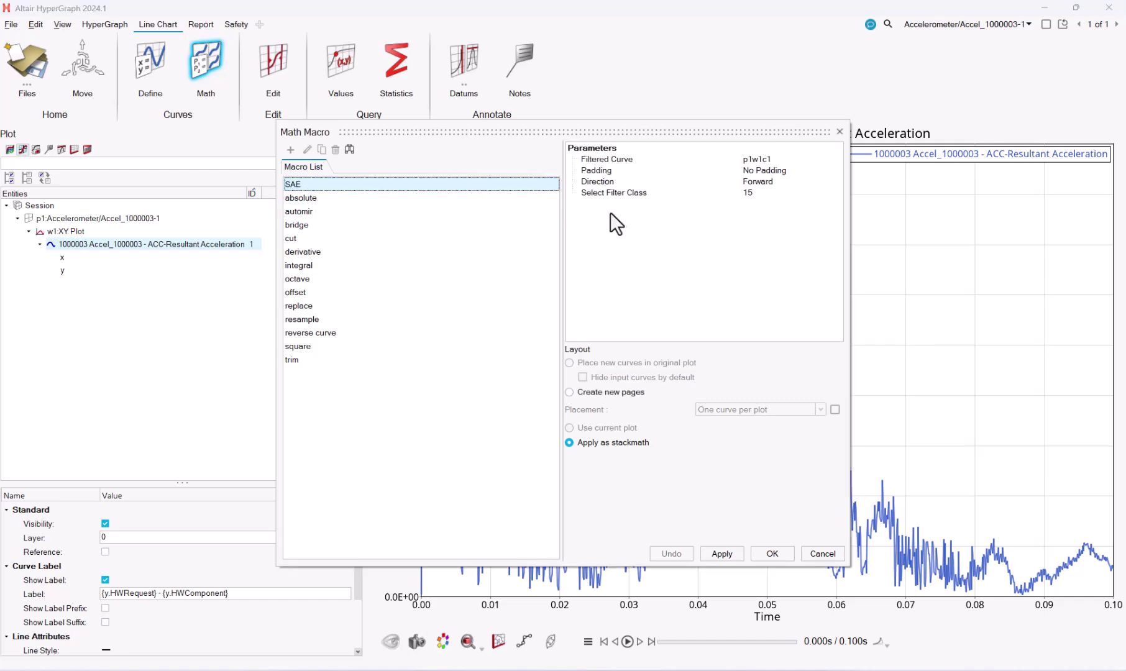
click(771, 193)
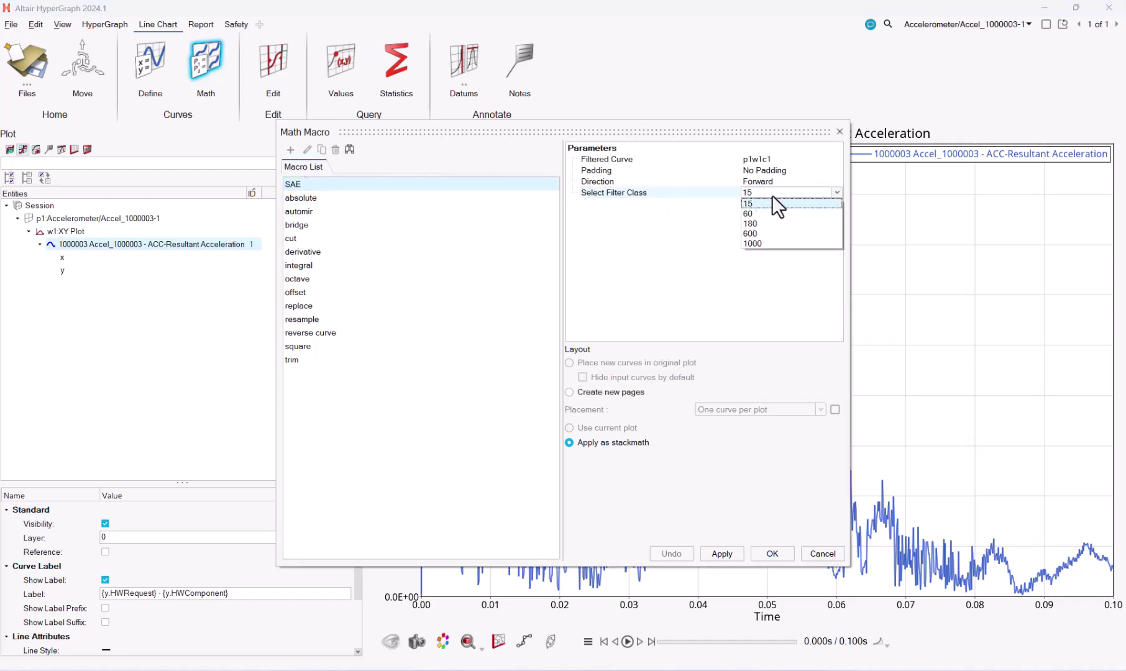
click(777, 235)
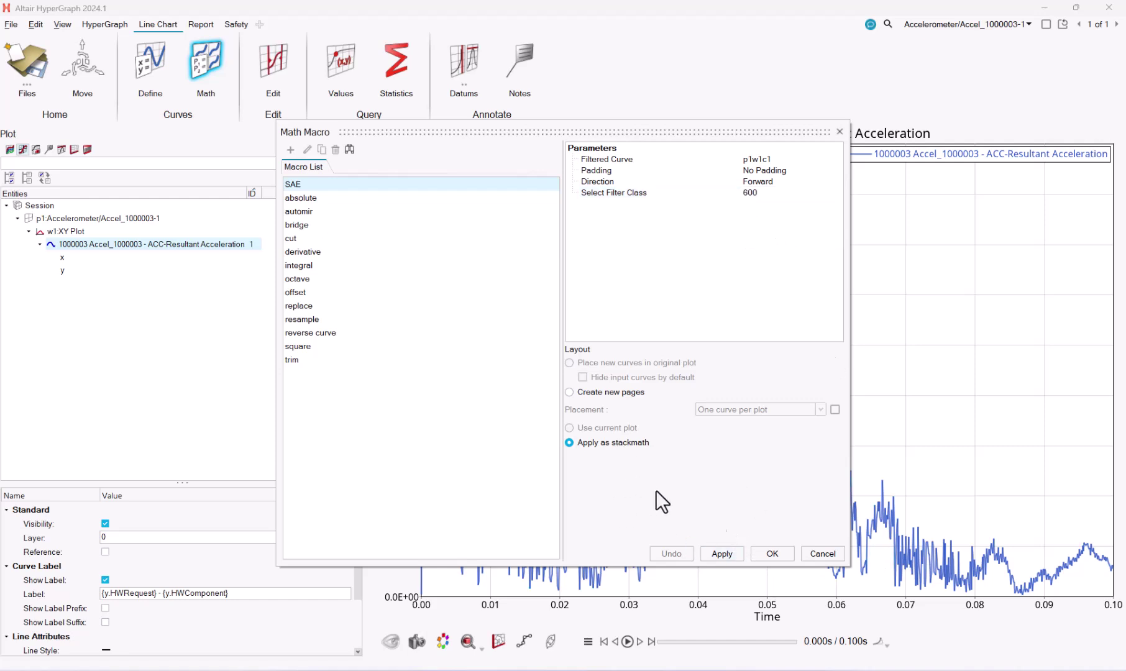
click(719, 552)
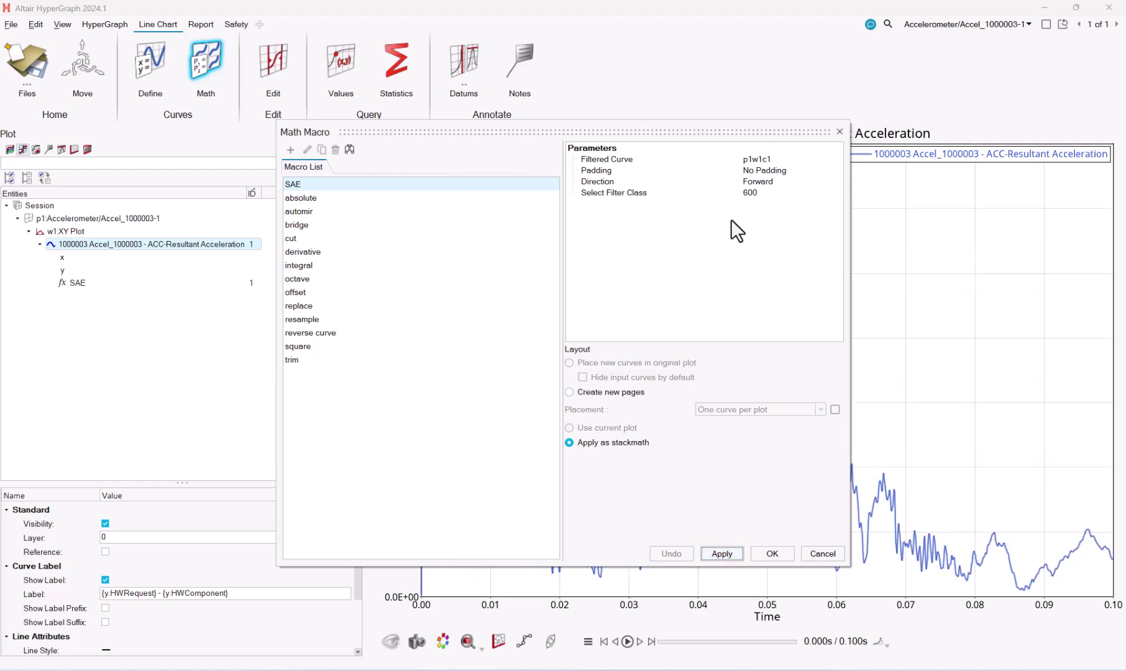
click(839, 131)
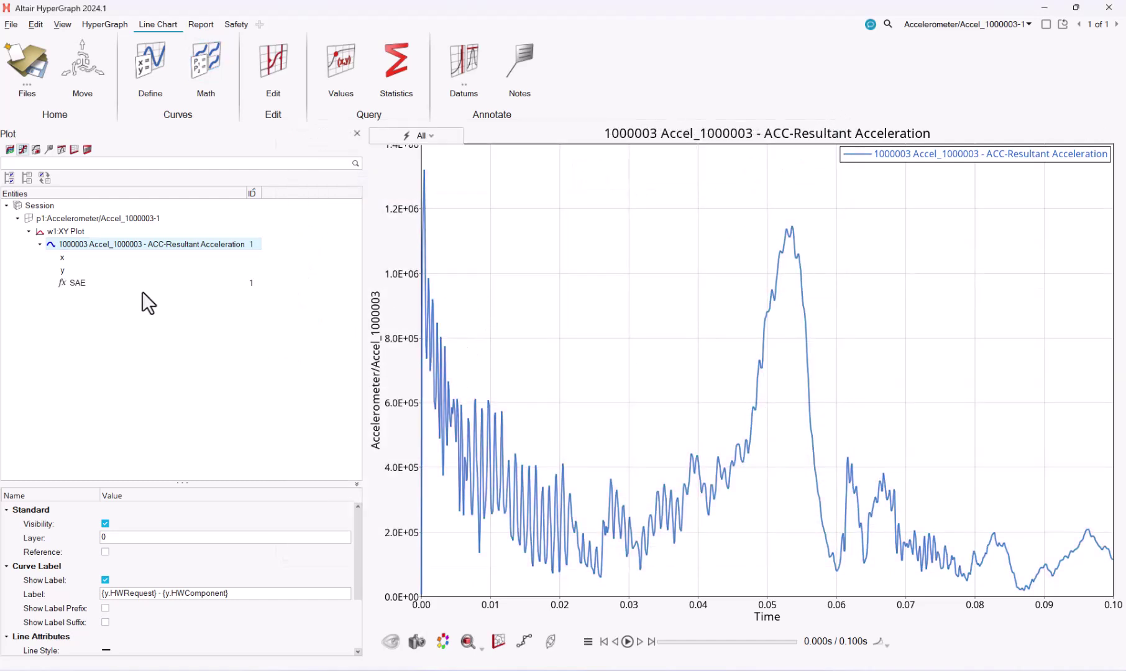
Step: Change the SAE filter class to 1000, then settle on 180
click(74, 284)
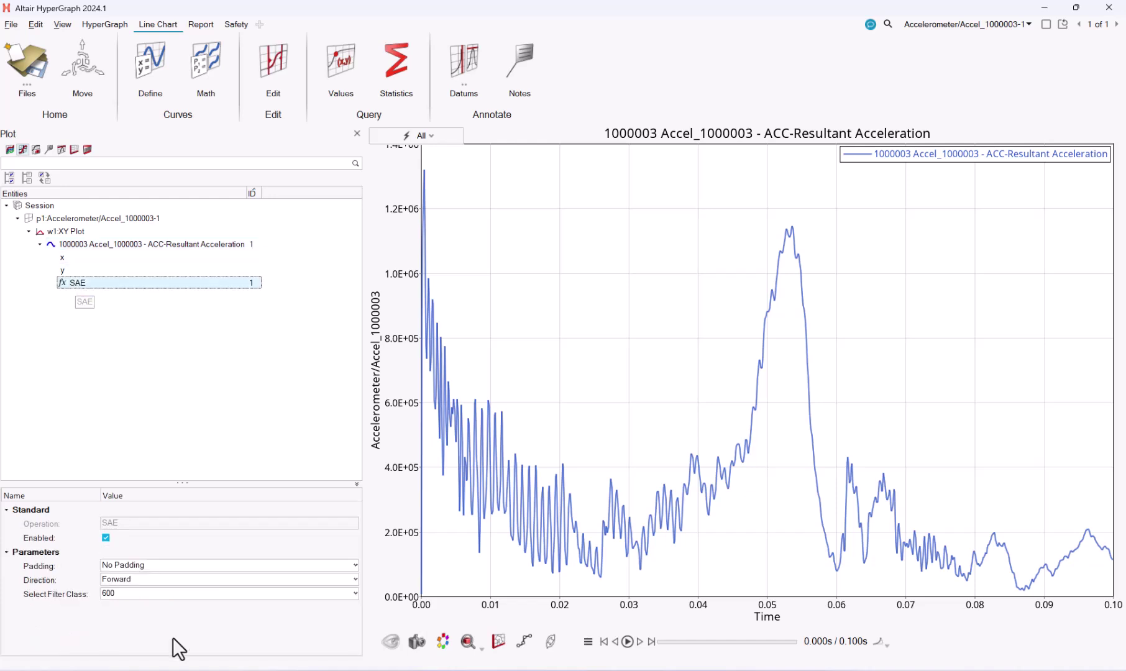
click(144, 592)
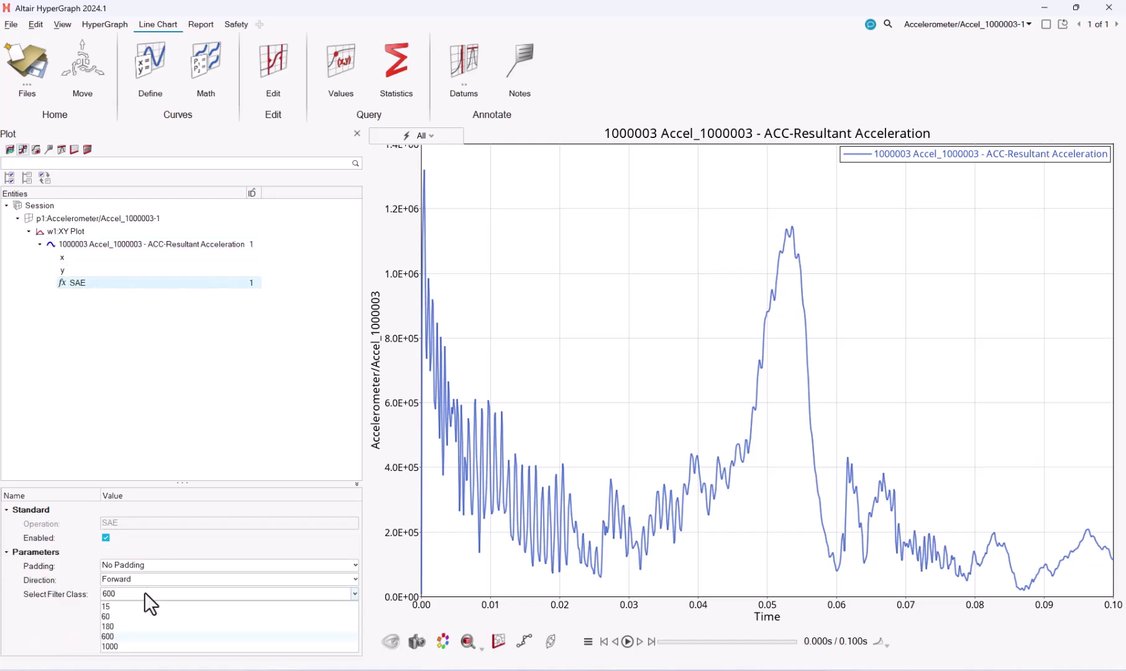
click(129, 646)
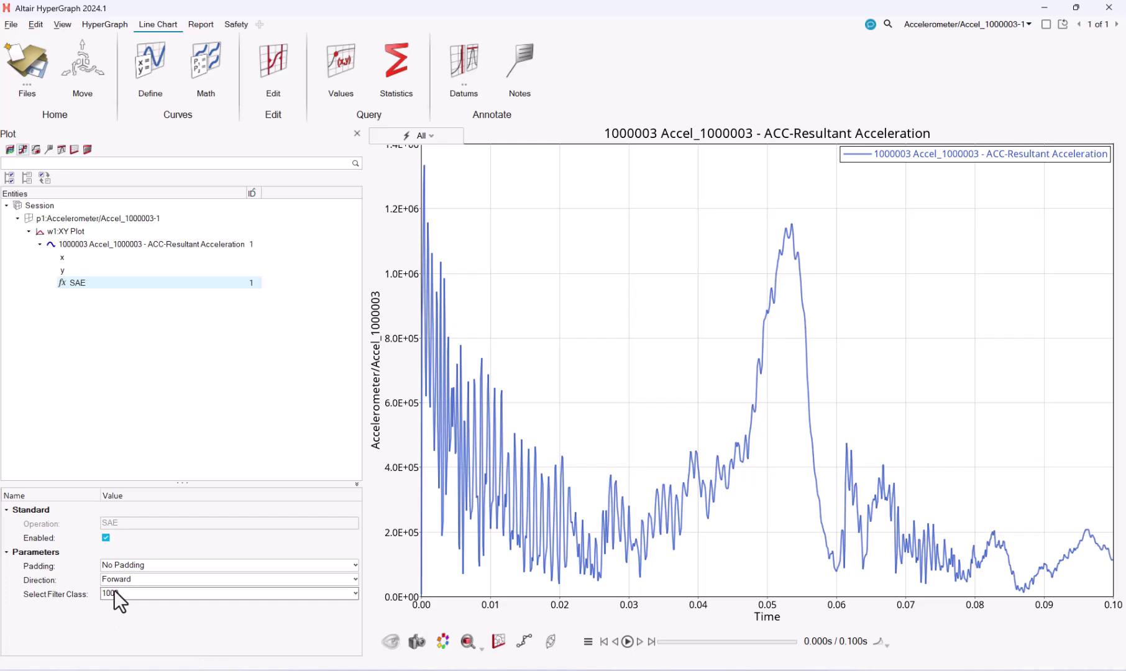
click(114, 591)
click(127, 626)
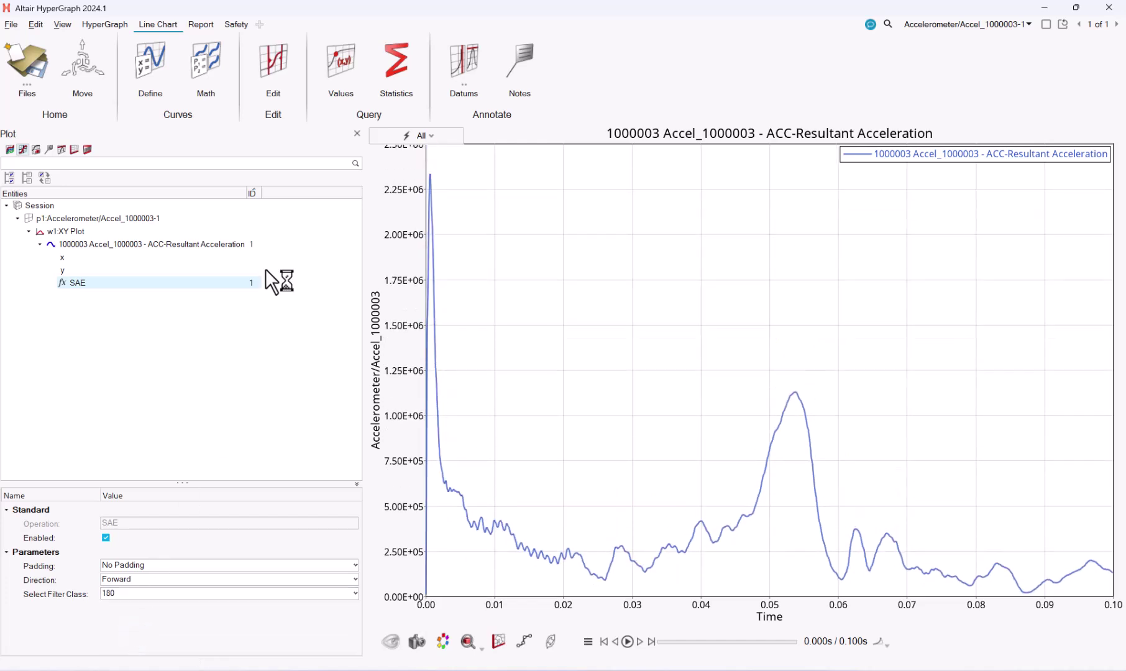
Step: Reselect the resultant acceleration curve and bring up its context menu
right_click(208, 278)
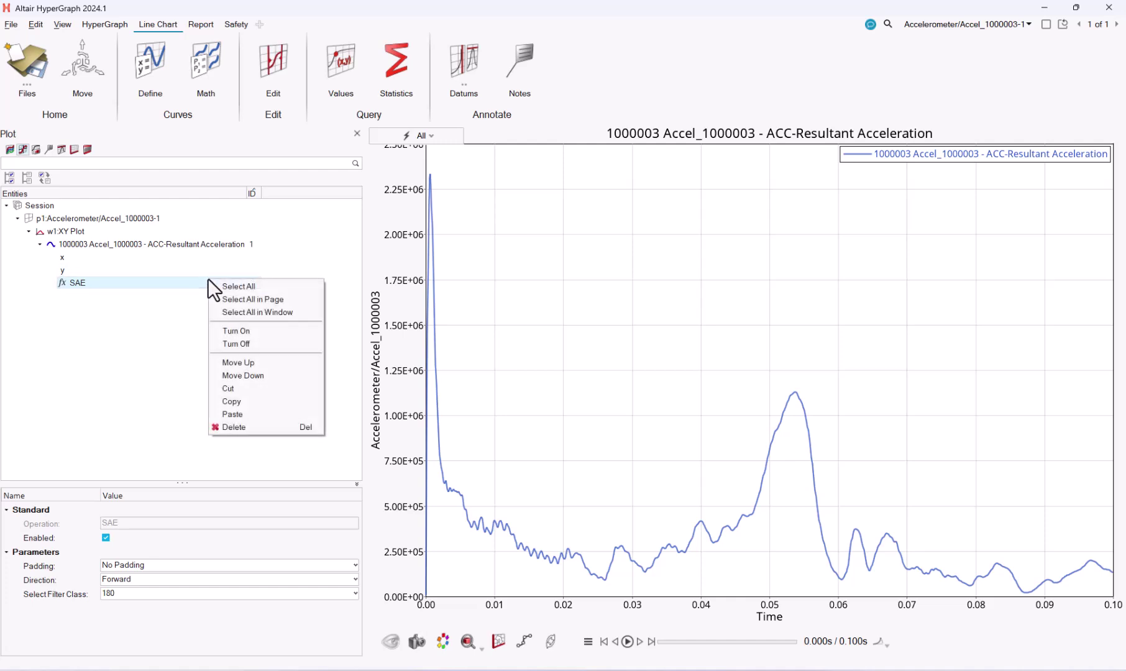
click(183, 337)
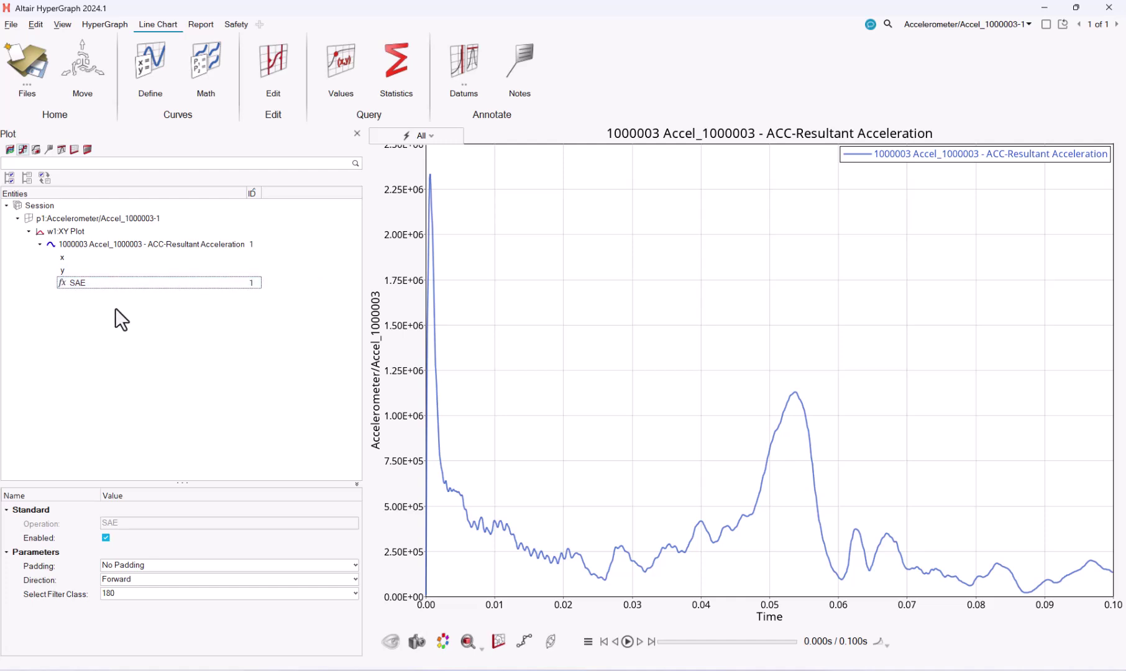
click(126, 245)
right_click(125, 244)
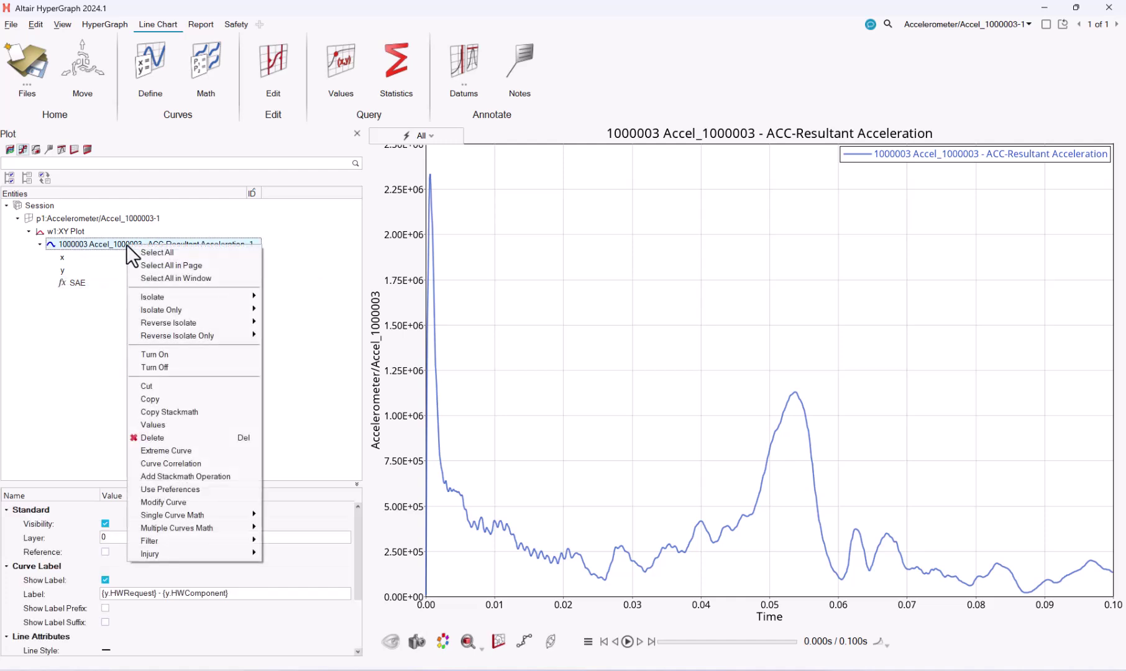
click(167, 478)
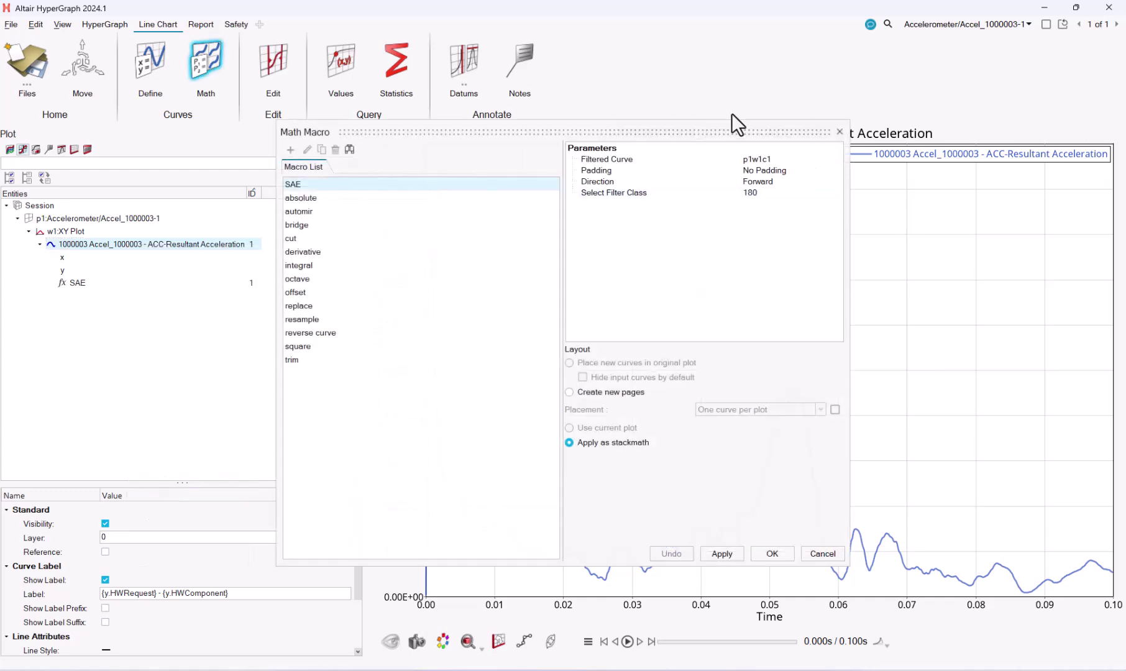
drag(726, 128, 678, 177)
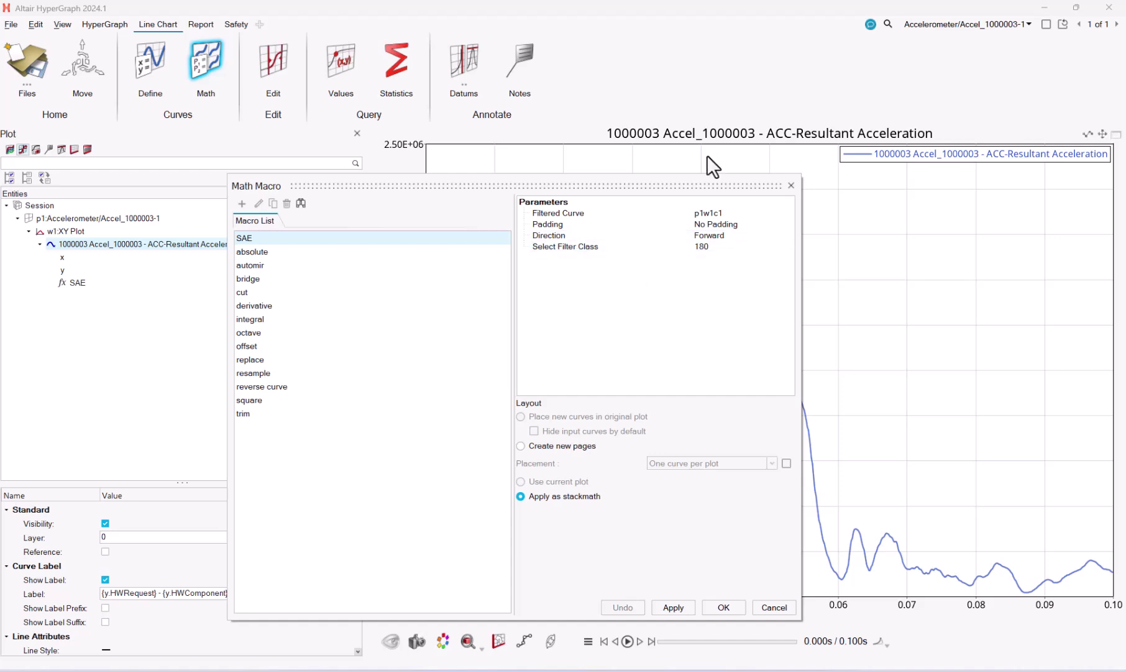
click(790, 186)
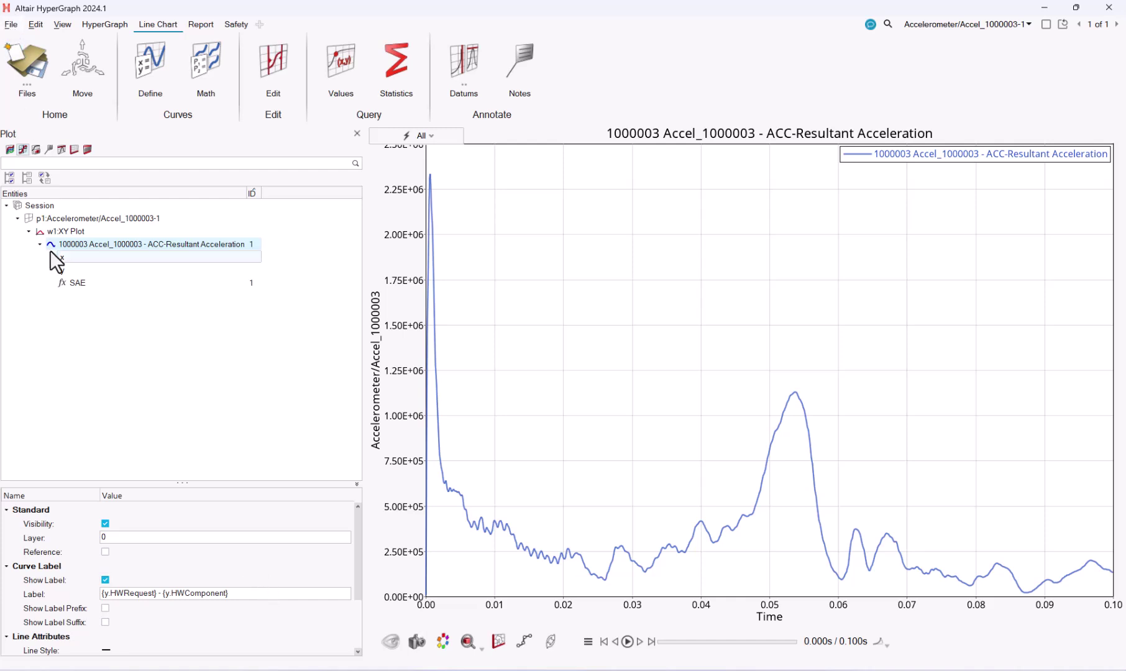
right_click(78, 284)
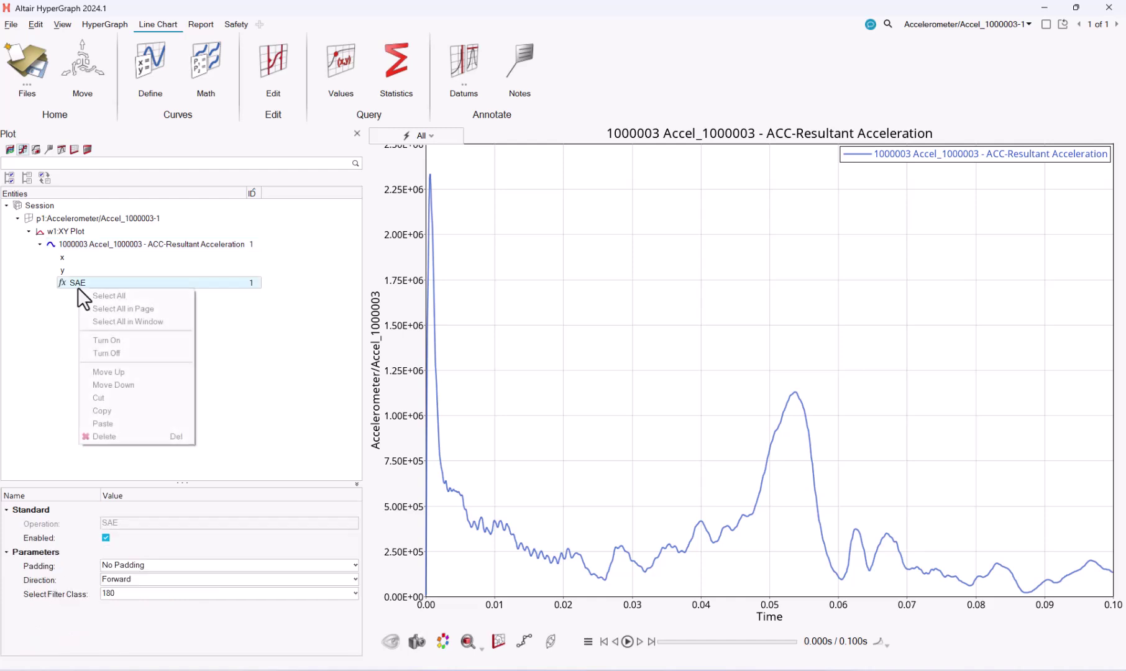
click(75, 246)
right_click(75, 246)
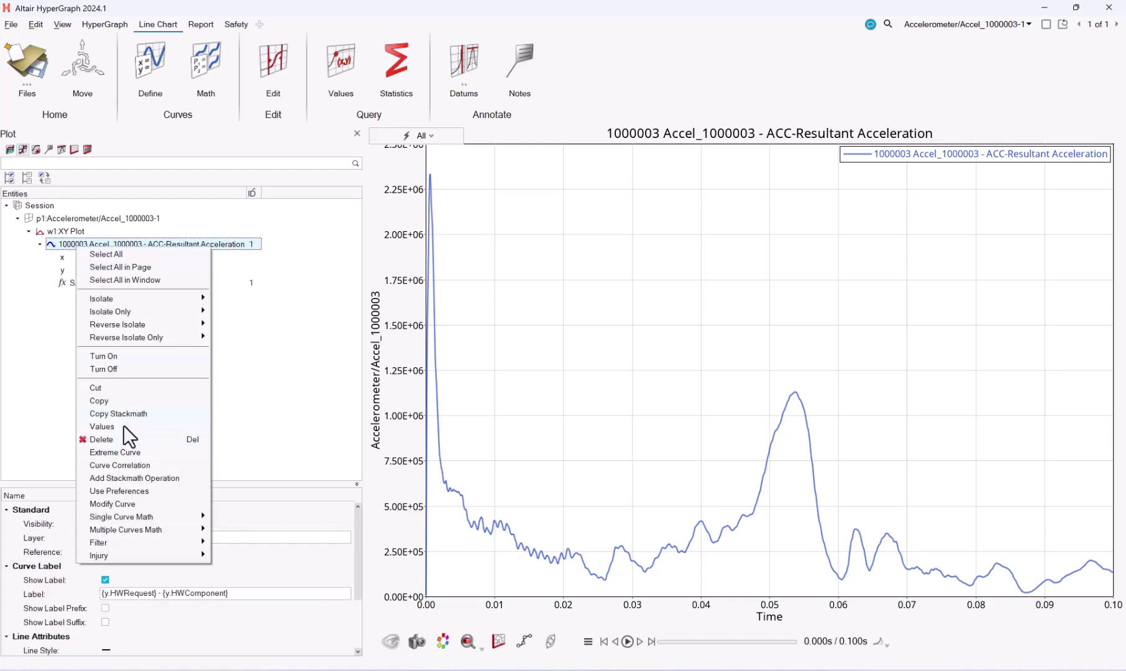
click(132, 478)
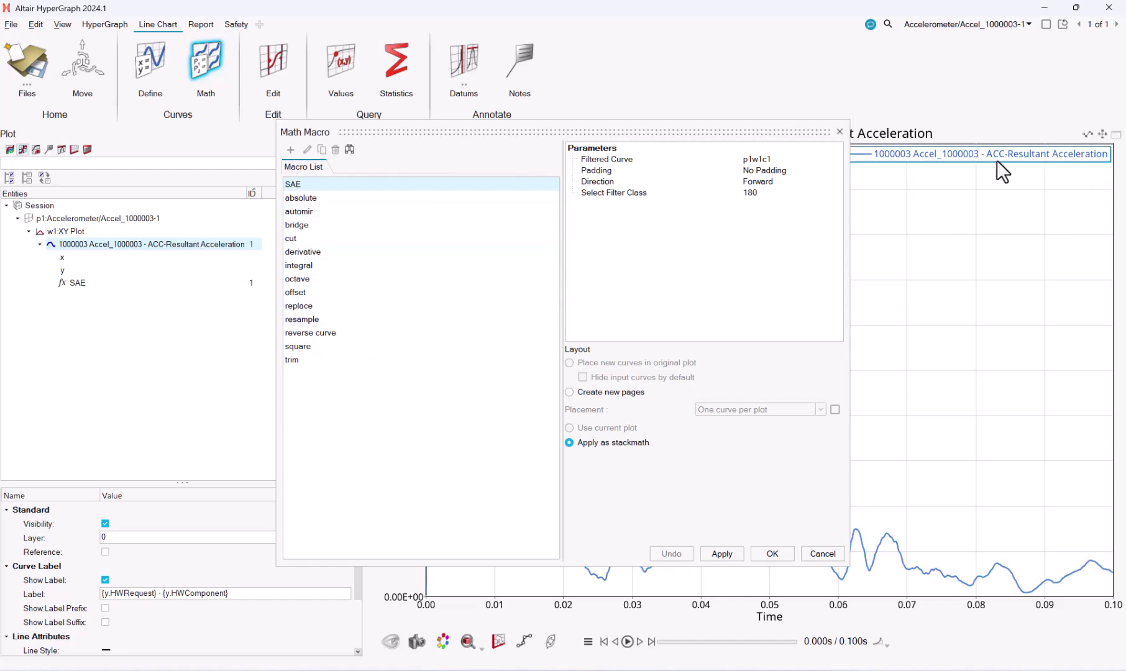
click(840, 132)
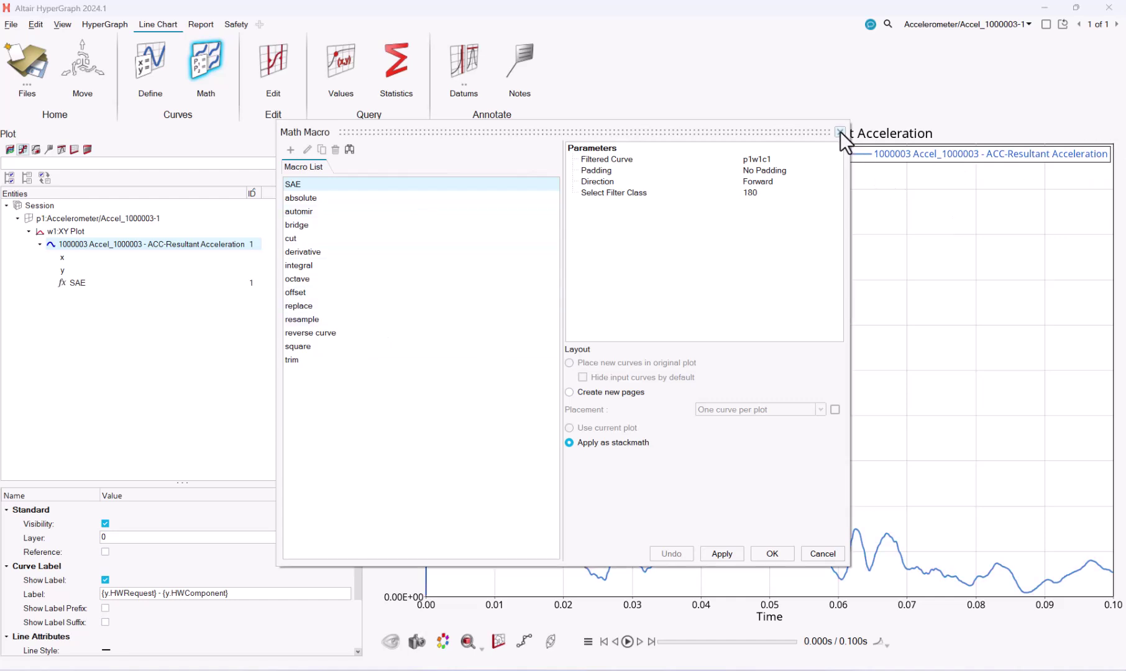
Step: Load preferences_StackMath.mvw from the Registered Preferences as the preference file
click(10, 25)
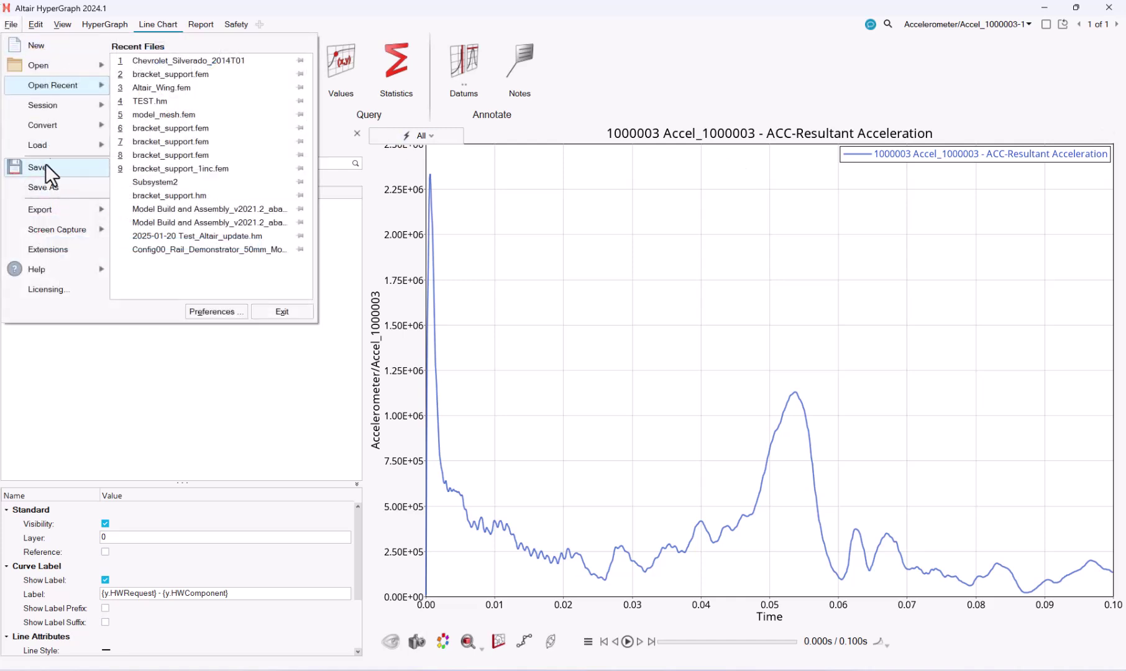
mouse_move(40, 148)
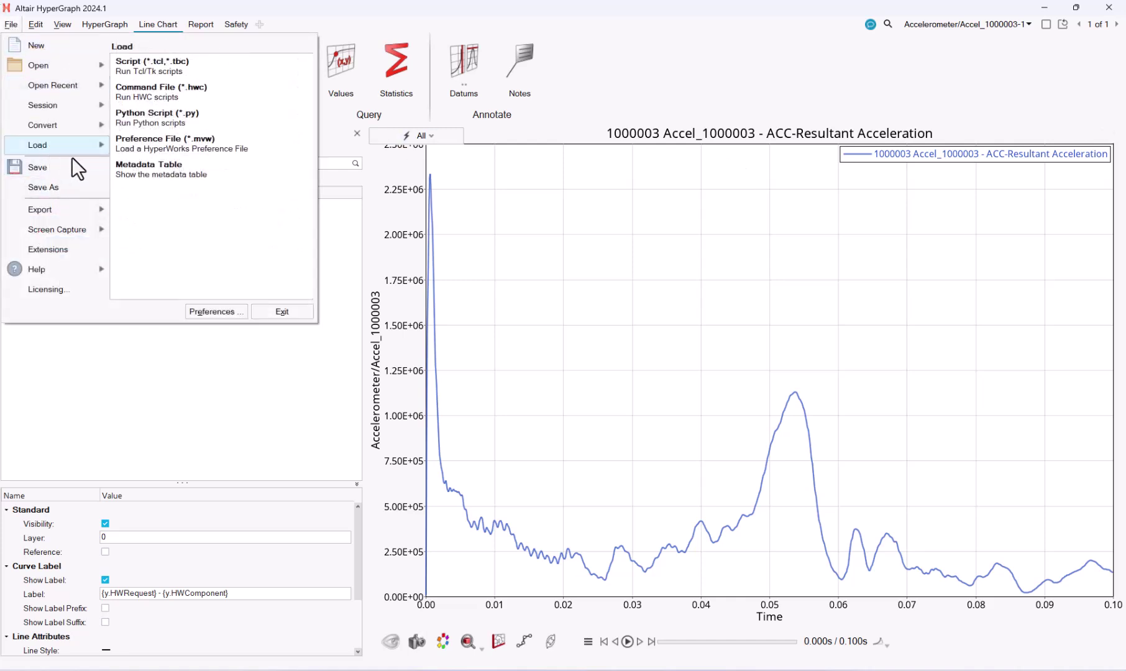
click(190, 141)
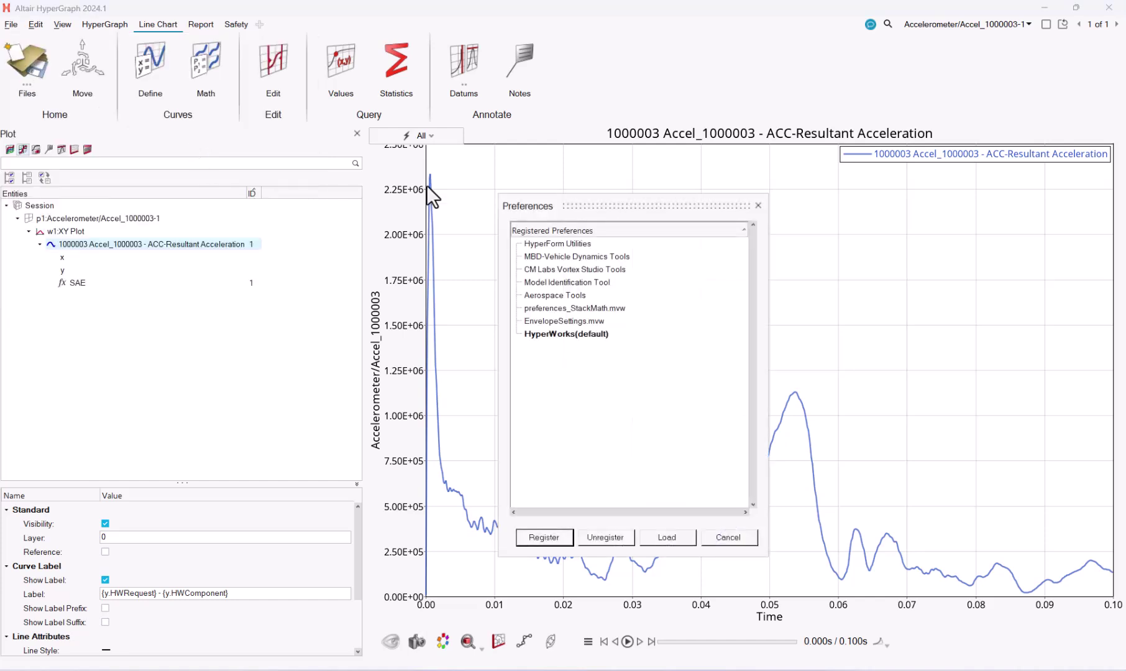
click(583, 306)
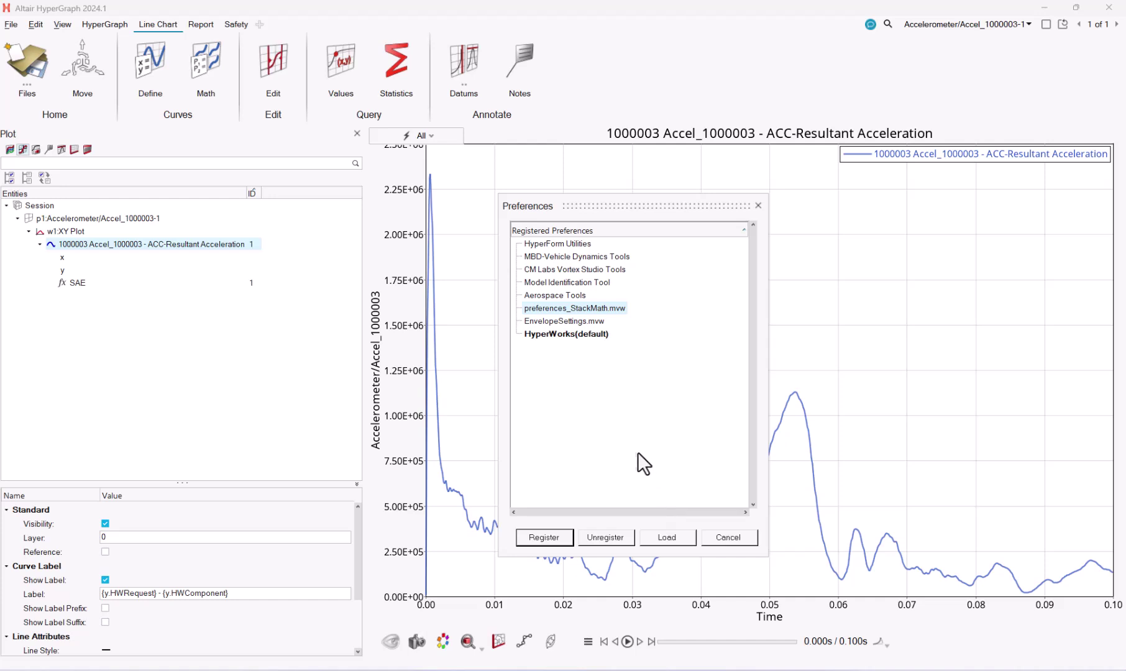
click(679, 535)
Step: Stack a Y scale operation with factor 9 onto the SAE-filtered curve
right_click(121, 245)
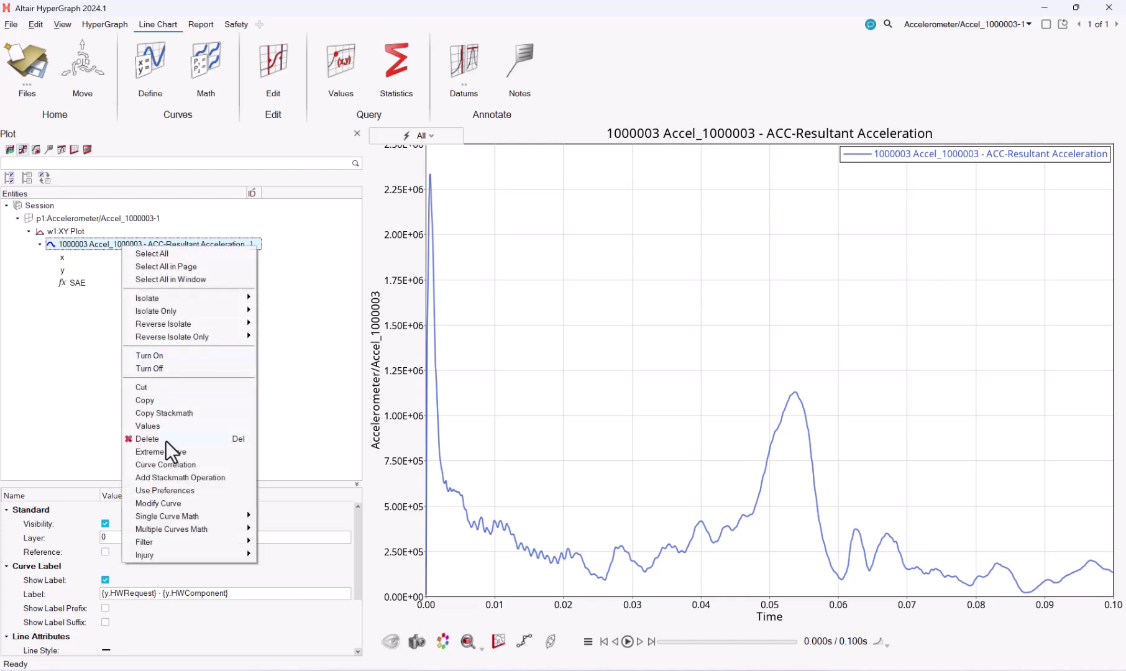
click(184, 480)
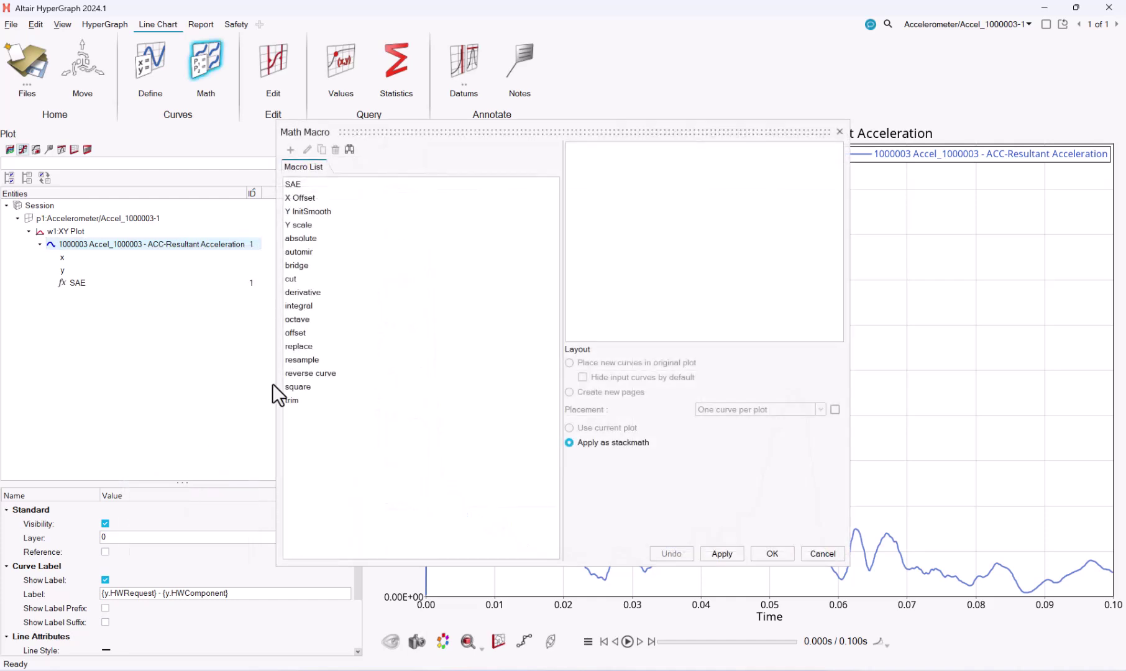
click(317, 224)
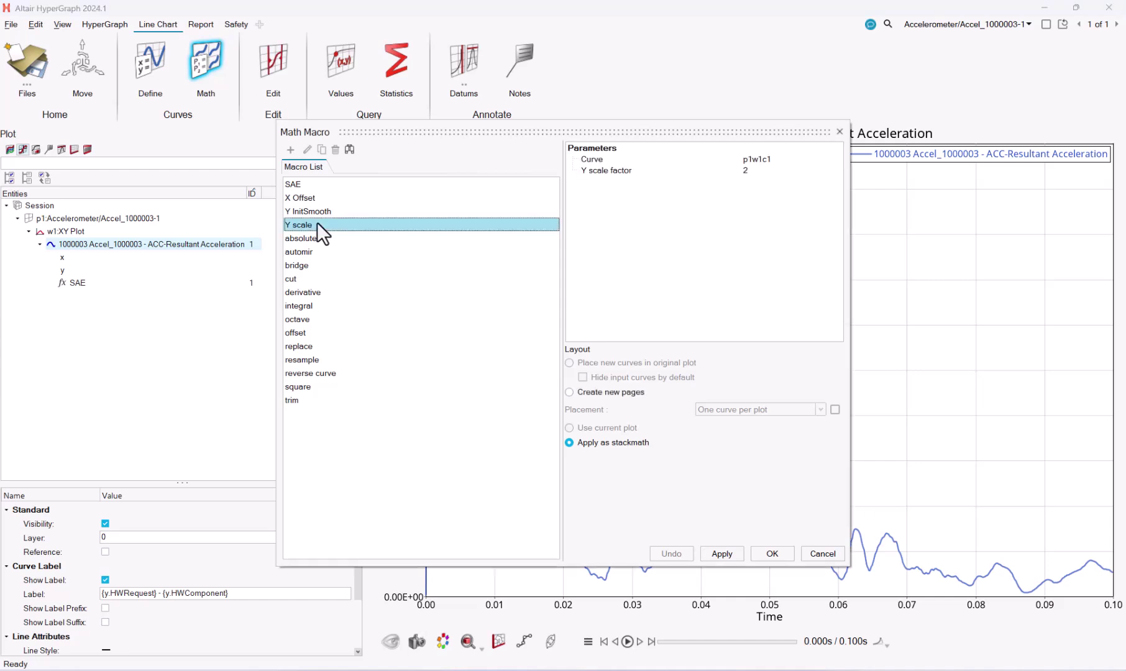
click(744, 171)
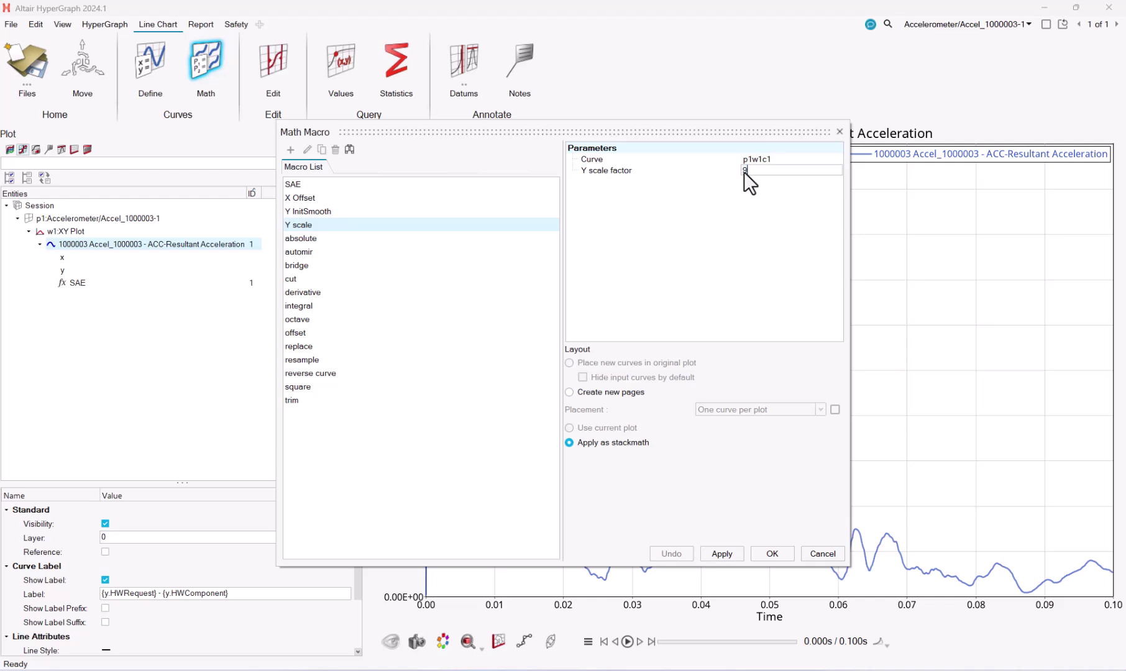
key(Return)
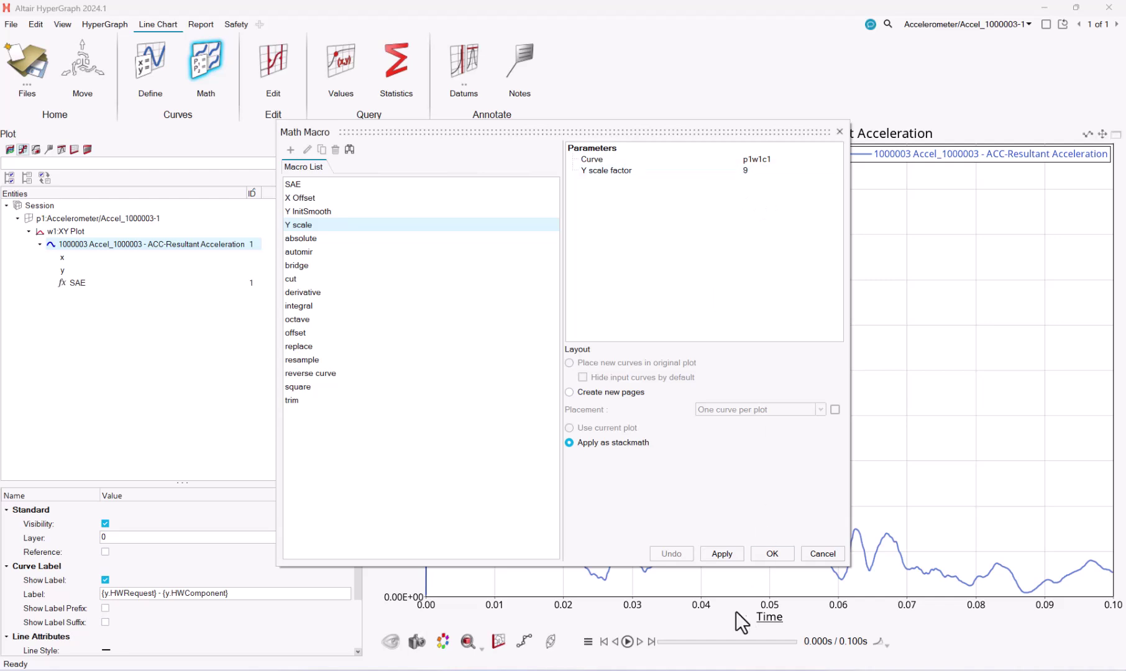
click(733, 555)
drag(640, 136, 731, 174)
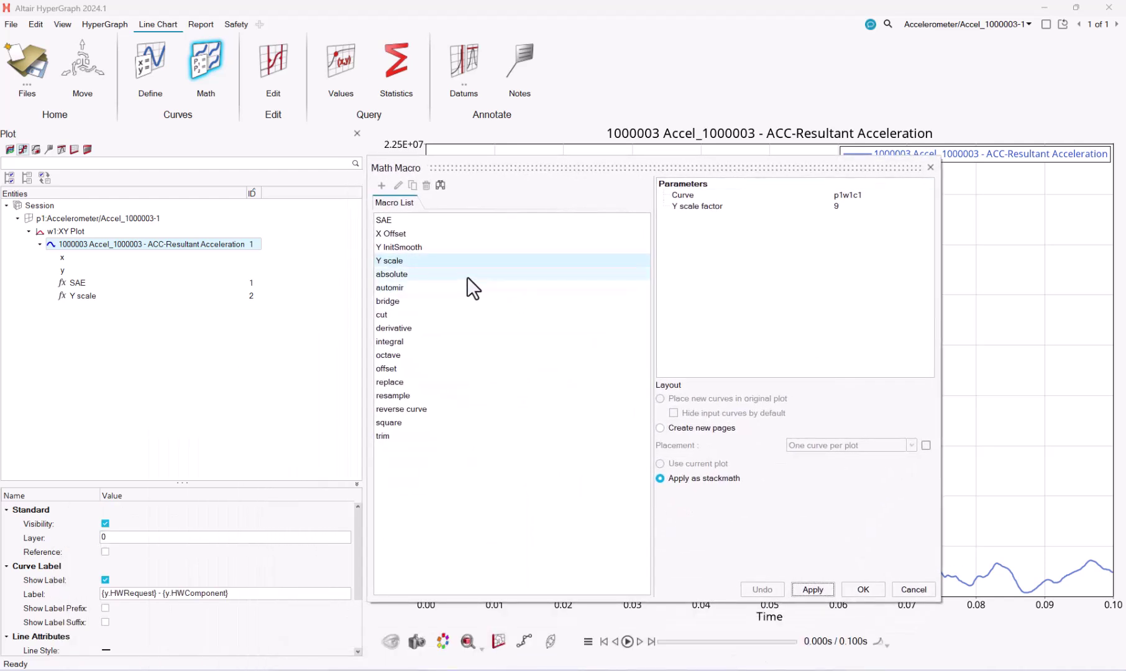
Step: Add an X Offset stackmath of -.001 to the accelerometer curve
click(435, 235)
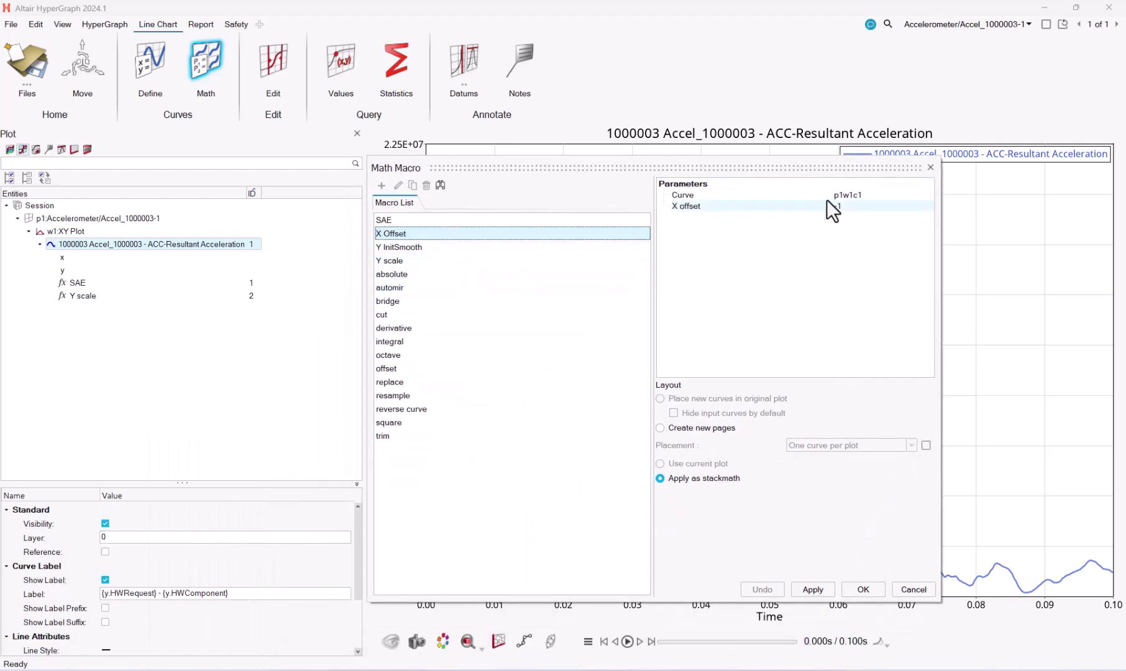
drag(779, 167, 196, 522)
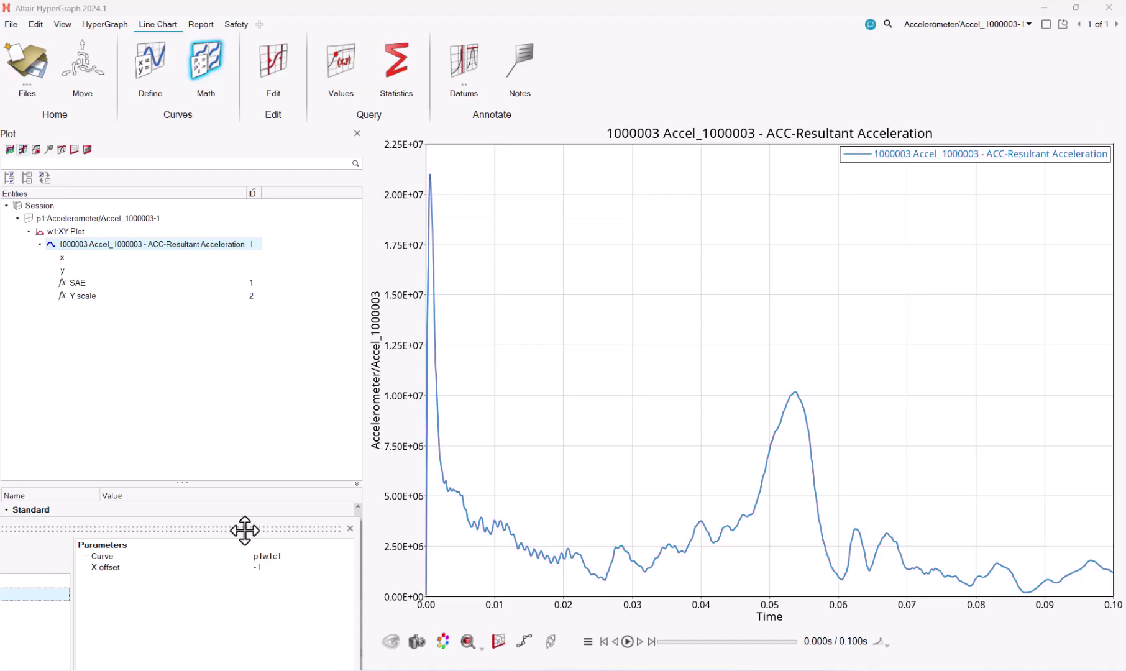
drag(253, 526, 1022, 215)
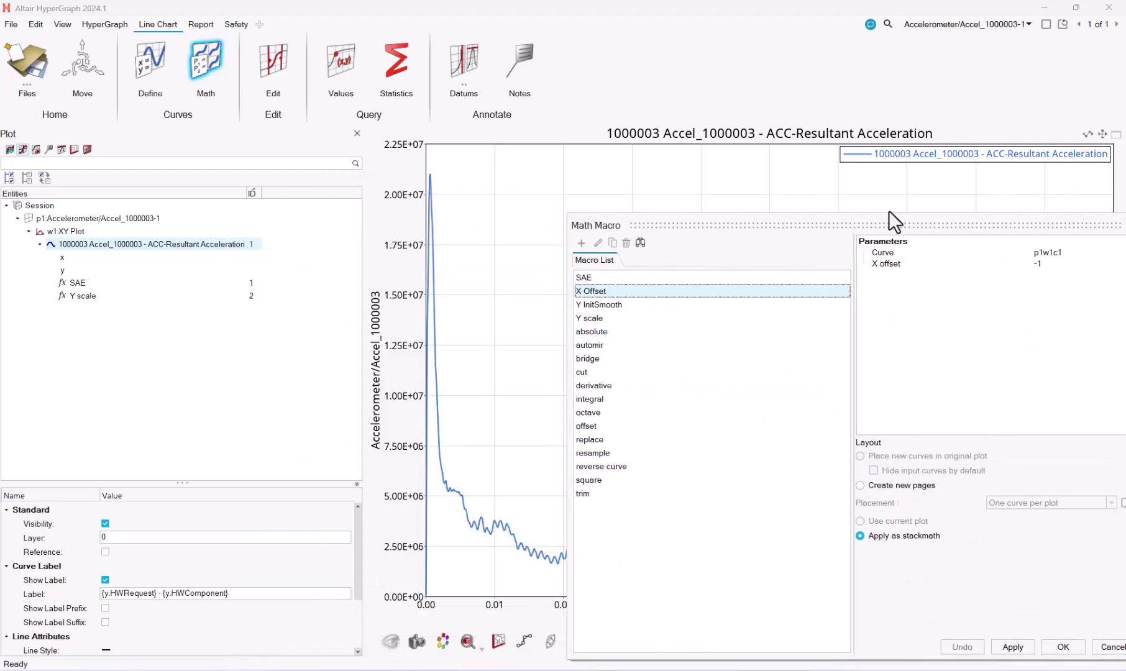
drag(889, 224, 636, 199)
double_click(788, 239)
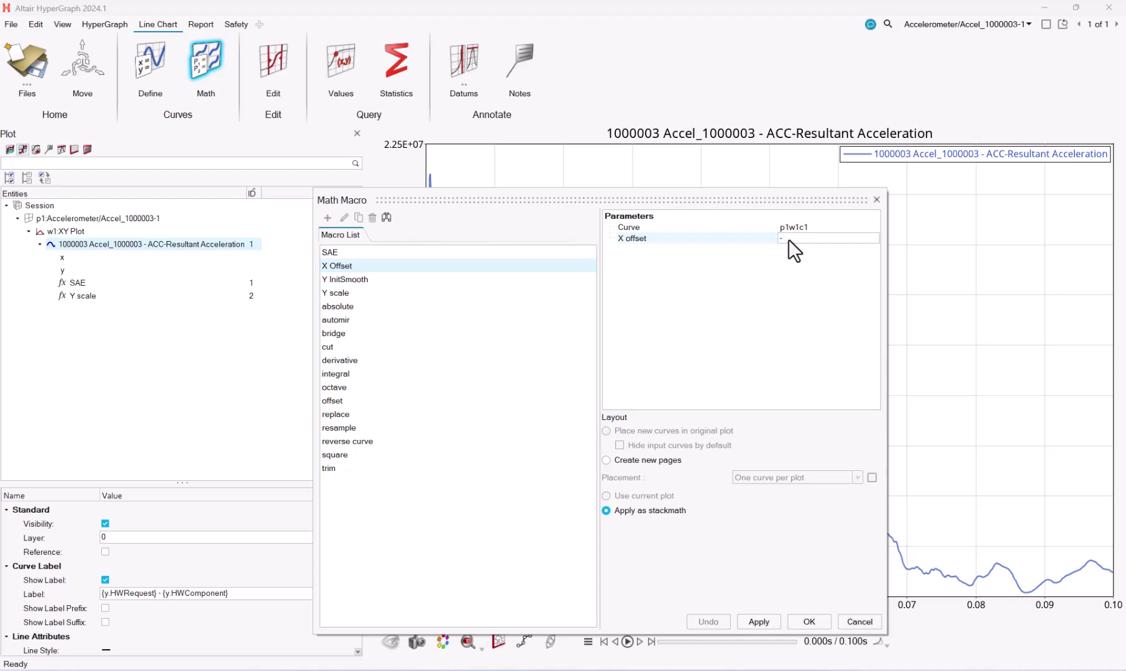
text(-.001)
click(759, 625)
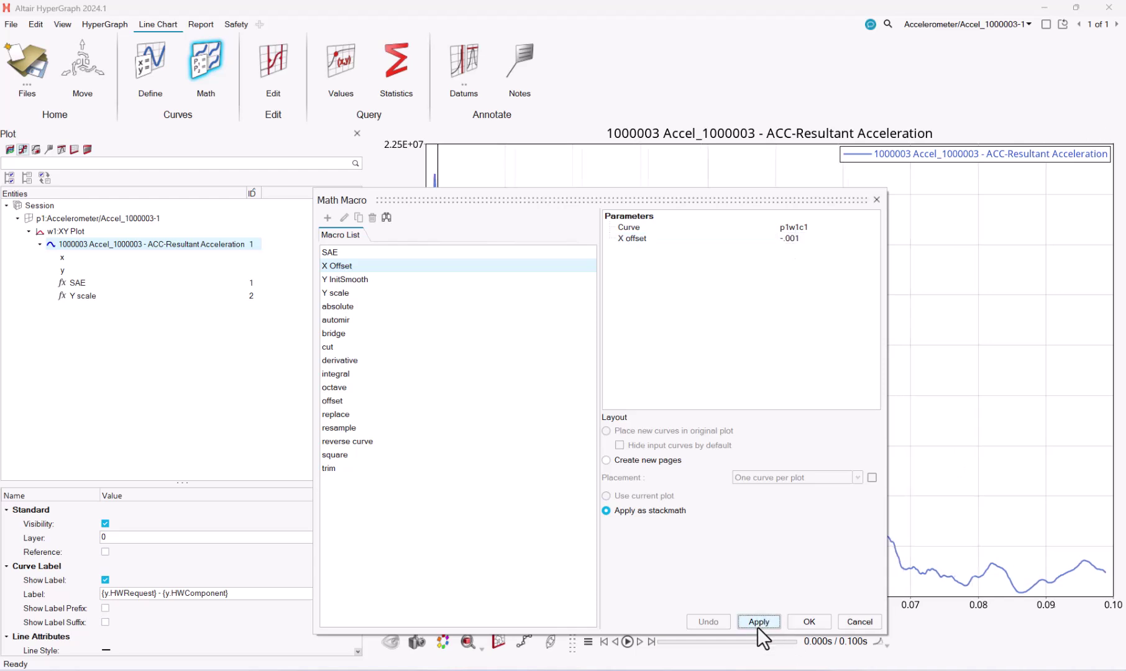
Step: Change the X offset value to -.0078
drag(484, 200, 512, 219)
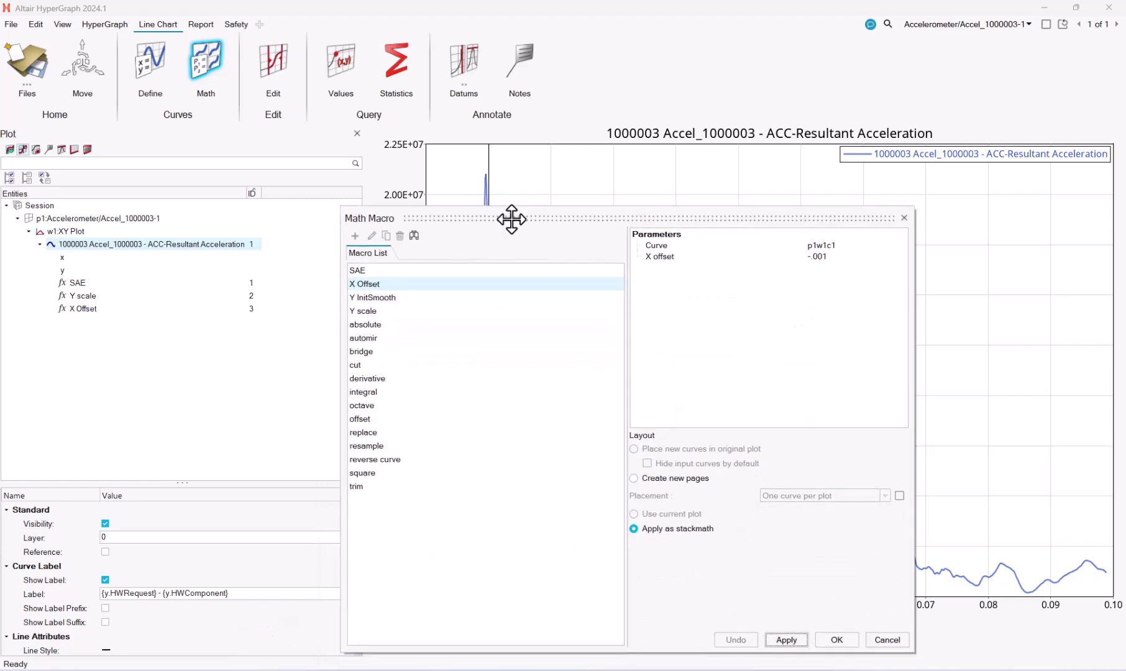
click(829, 257)
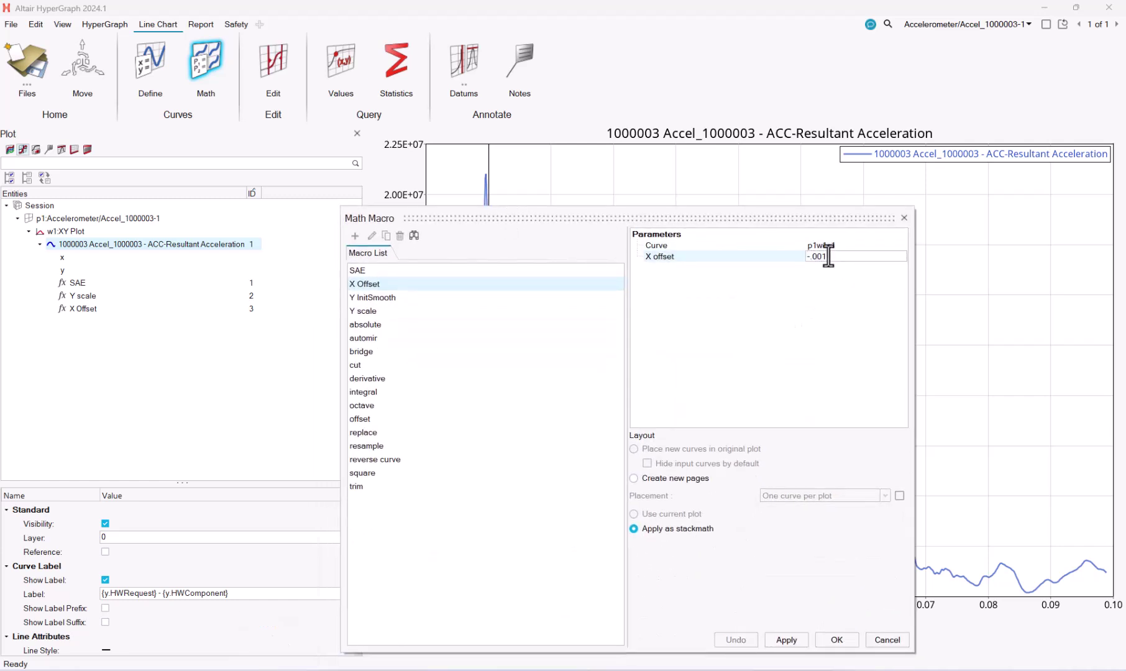
key(BackSpace)
text(78)
key(Return)
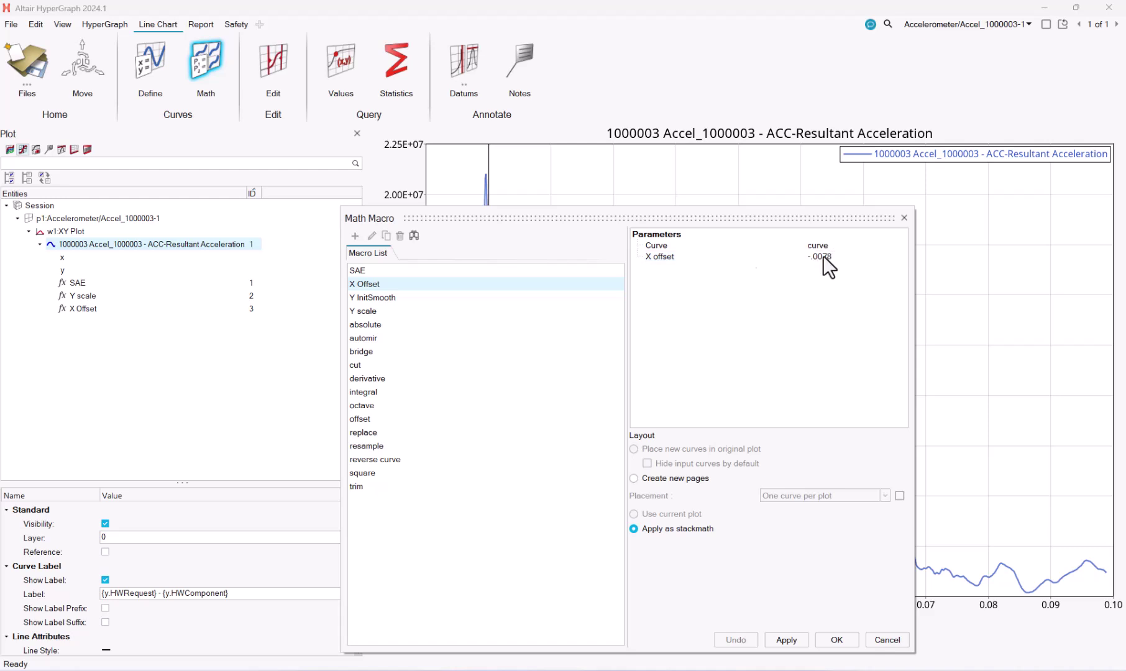
drag(623, 218, 665, 191)
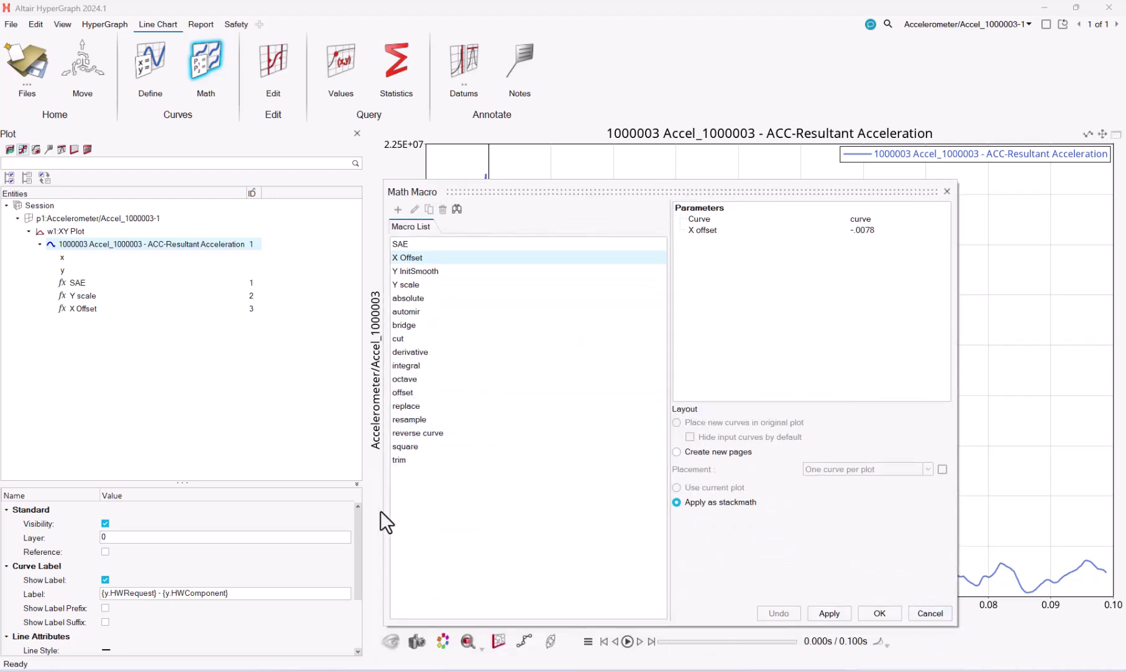
click(399, 447)
Step: Add a trim stackmath from 0 to .1 and close the Math Macro window
click(406, 465)
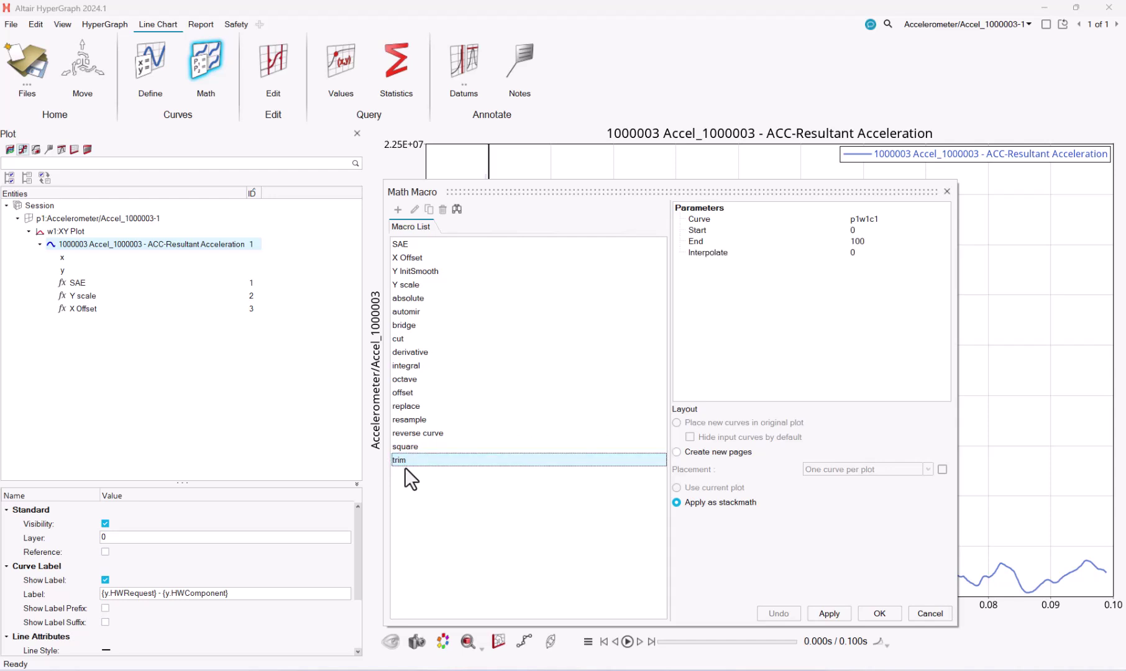
click(862, 245)
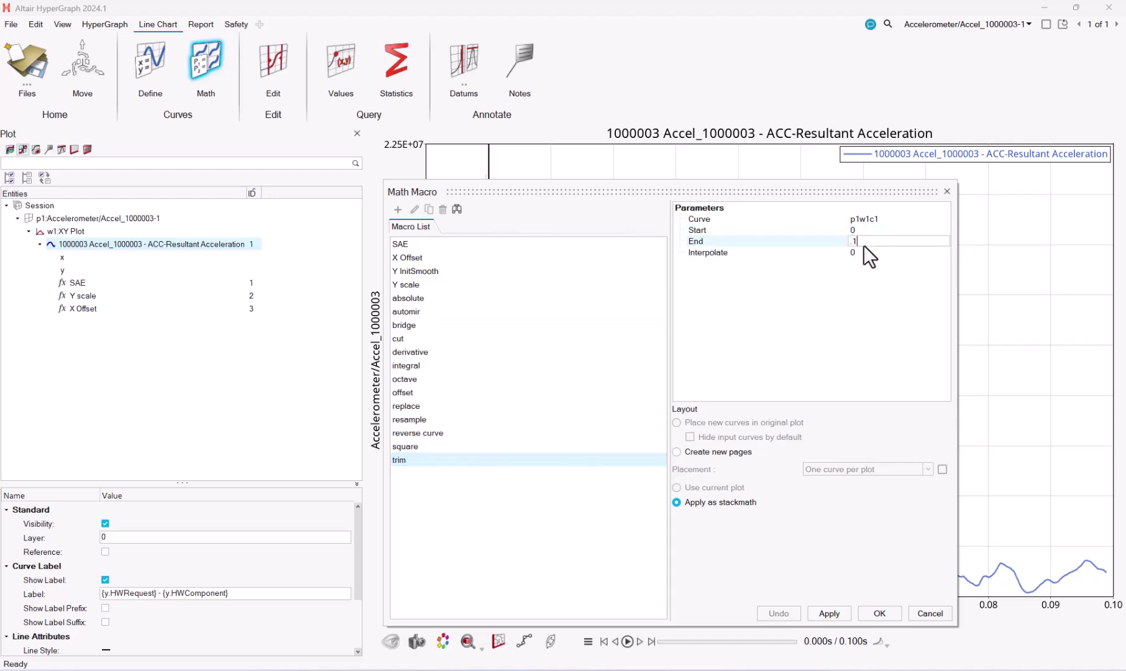
key(Return)
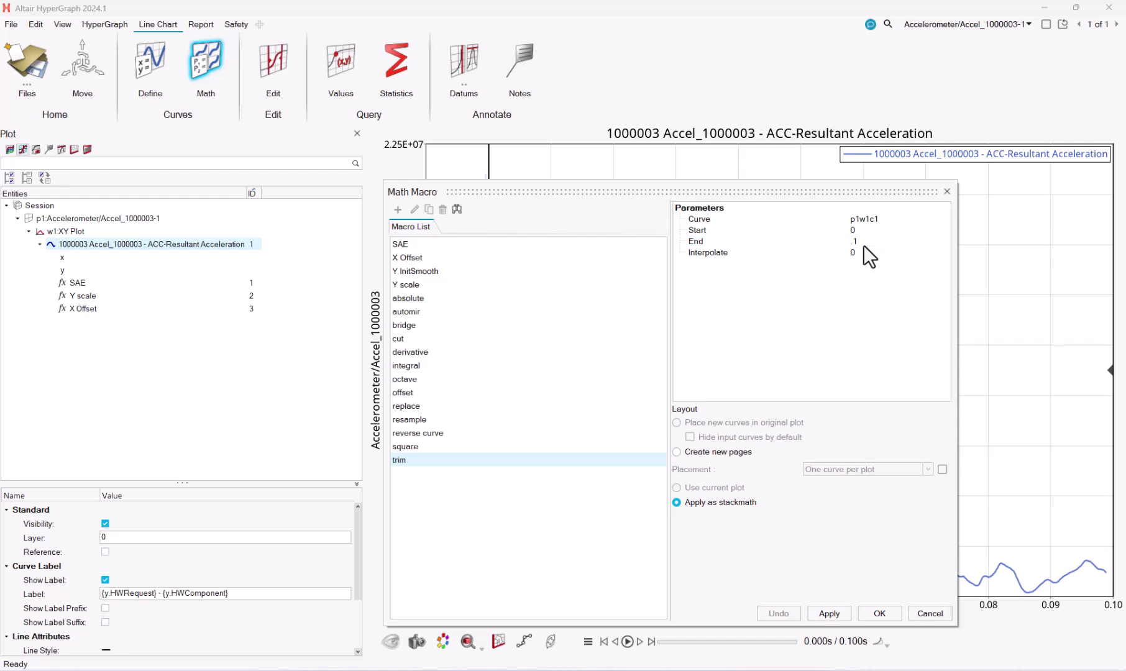
click(831, 614)
click(946, 192)
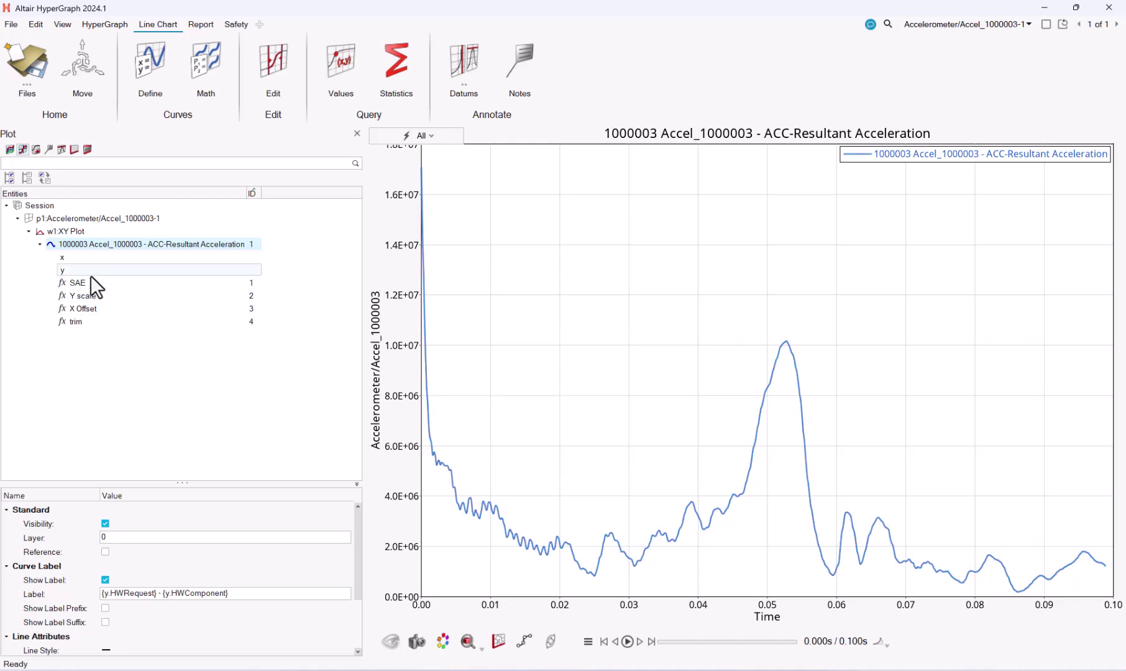
click(64, 282)
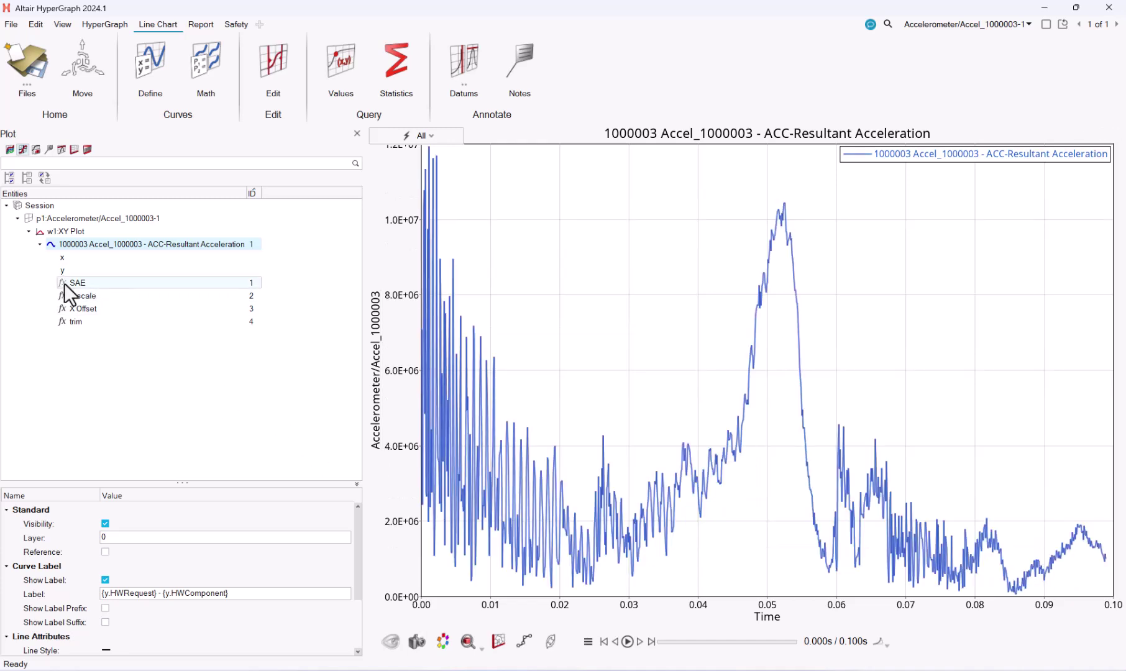
click(63, 283)
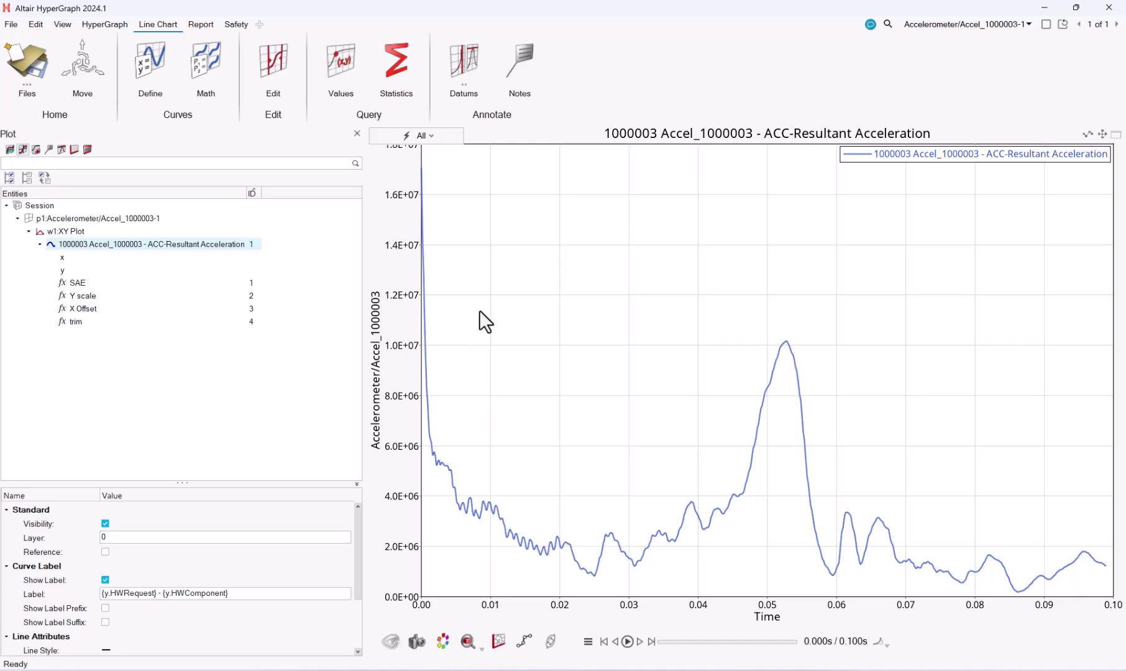
Step: Open the HWC Console and paste its six stackadd/stackedit lines into Notepad++
click(57, 25)
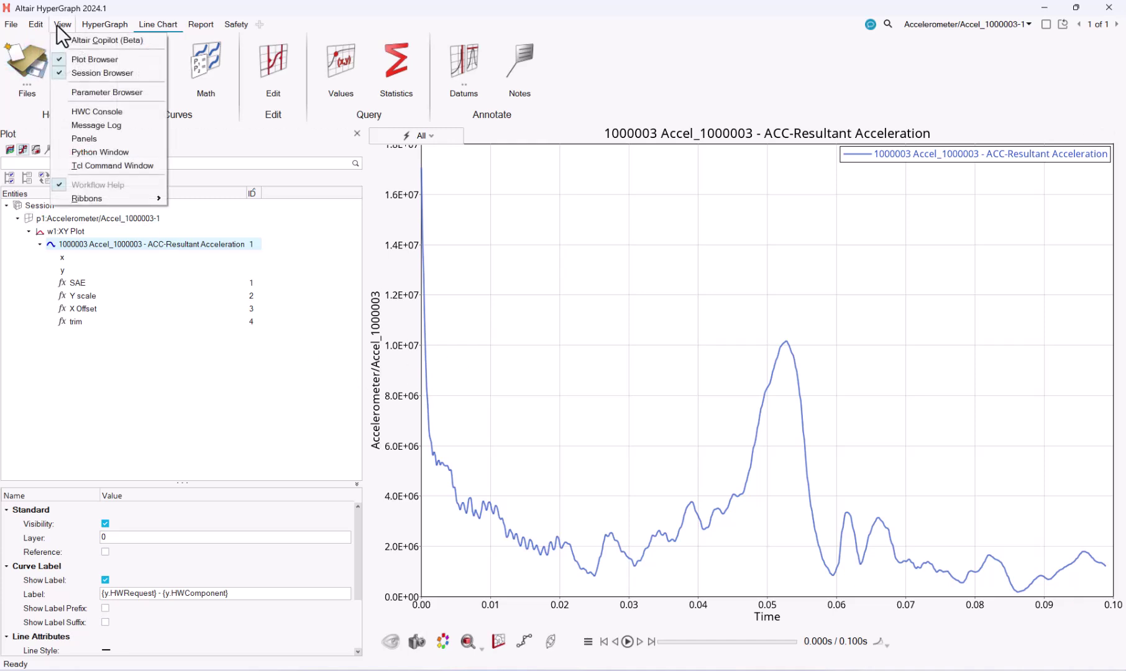
click(72, 113)
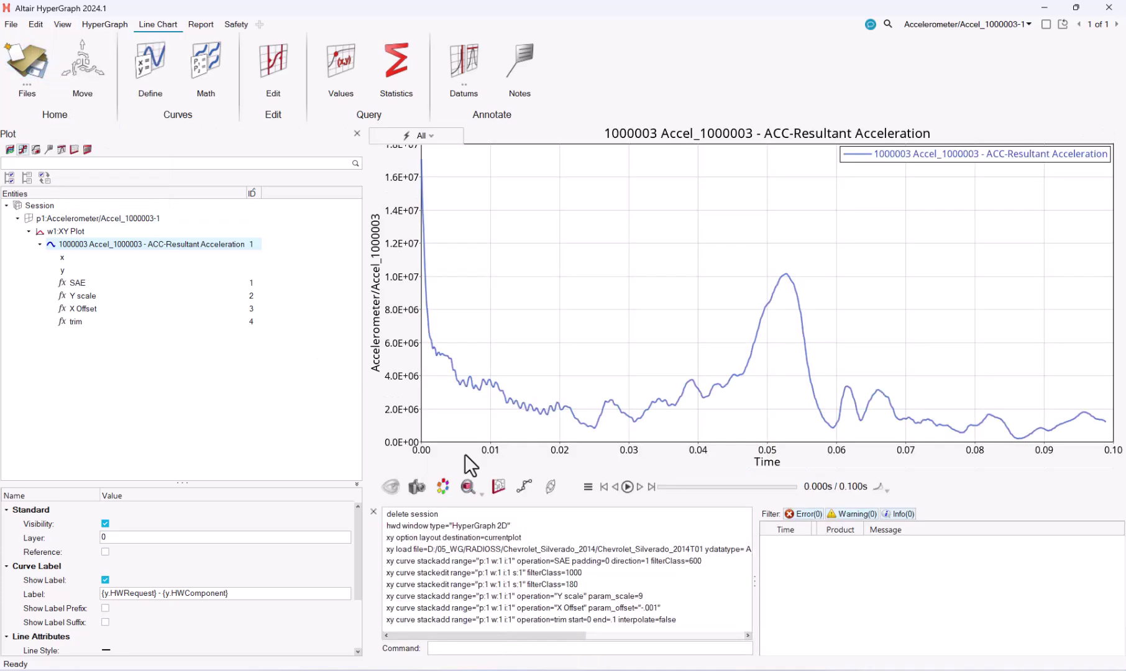
click(501, 564)
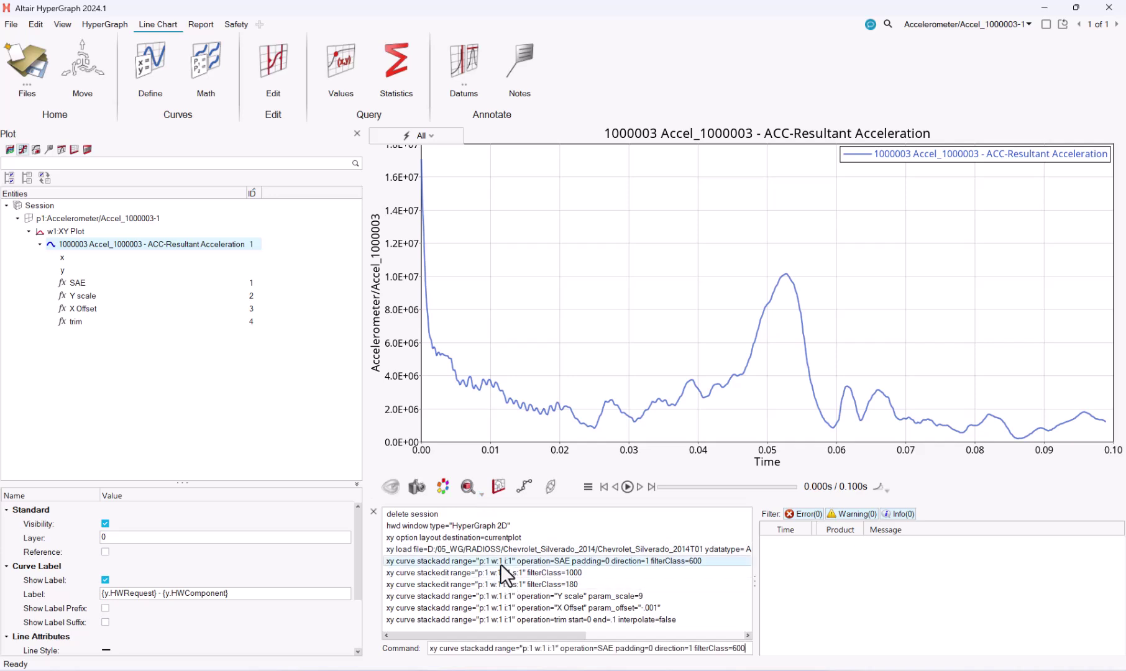
shift+click(525, 619)
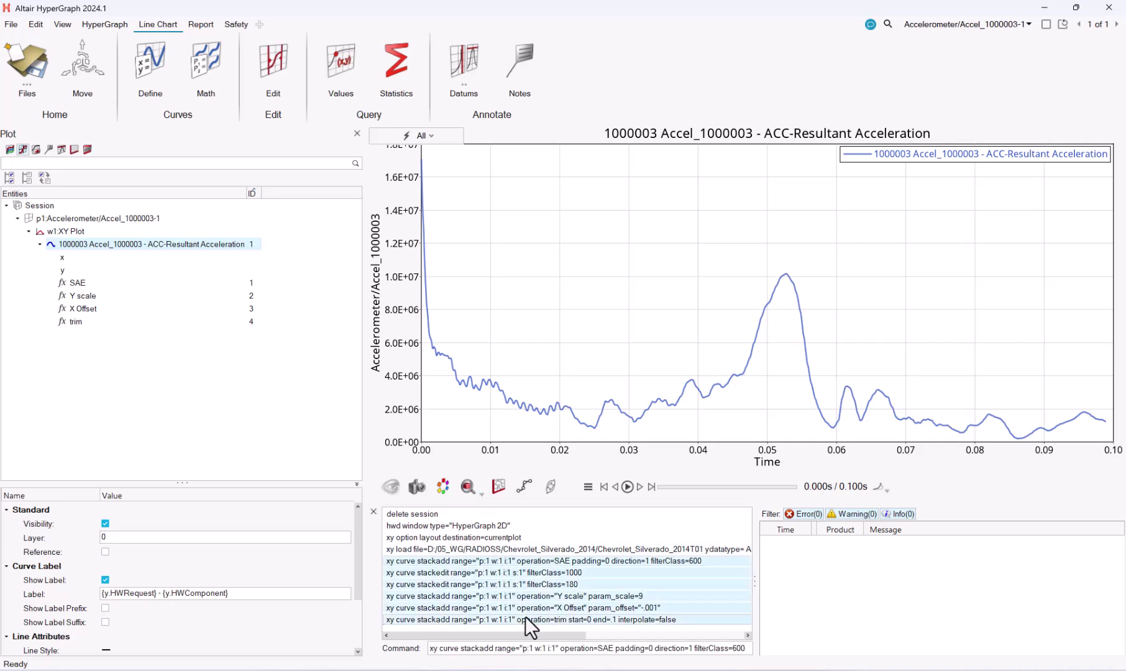
key(alt+Tab)
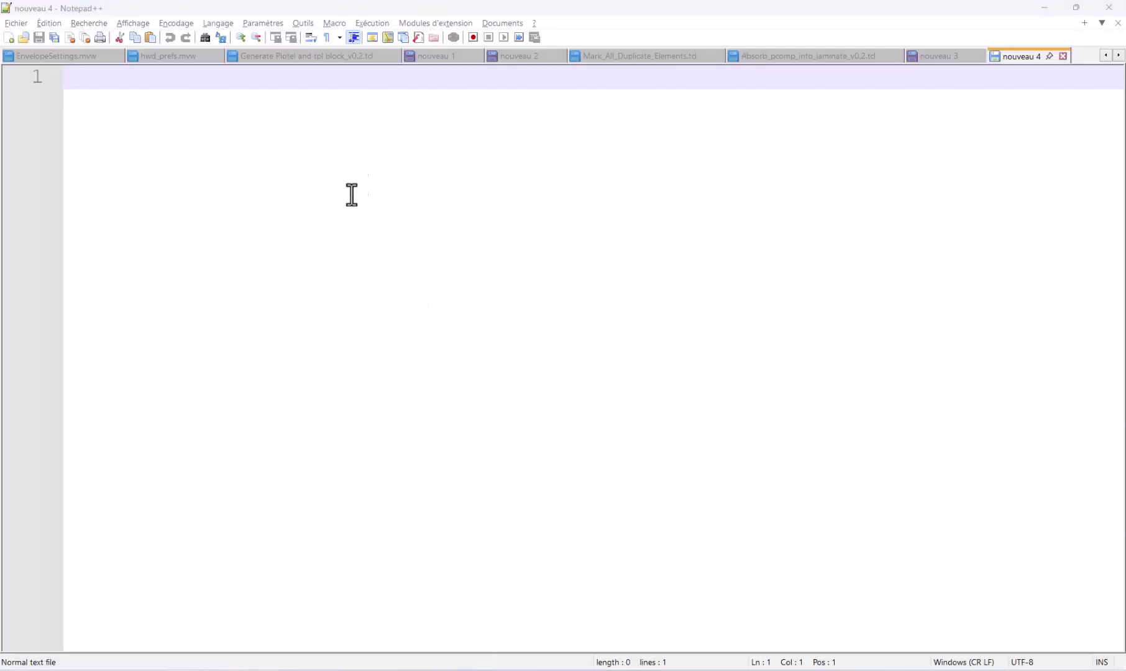
key(ctrl+v)
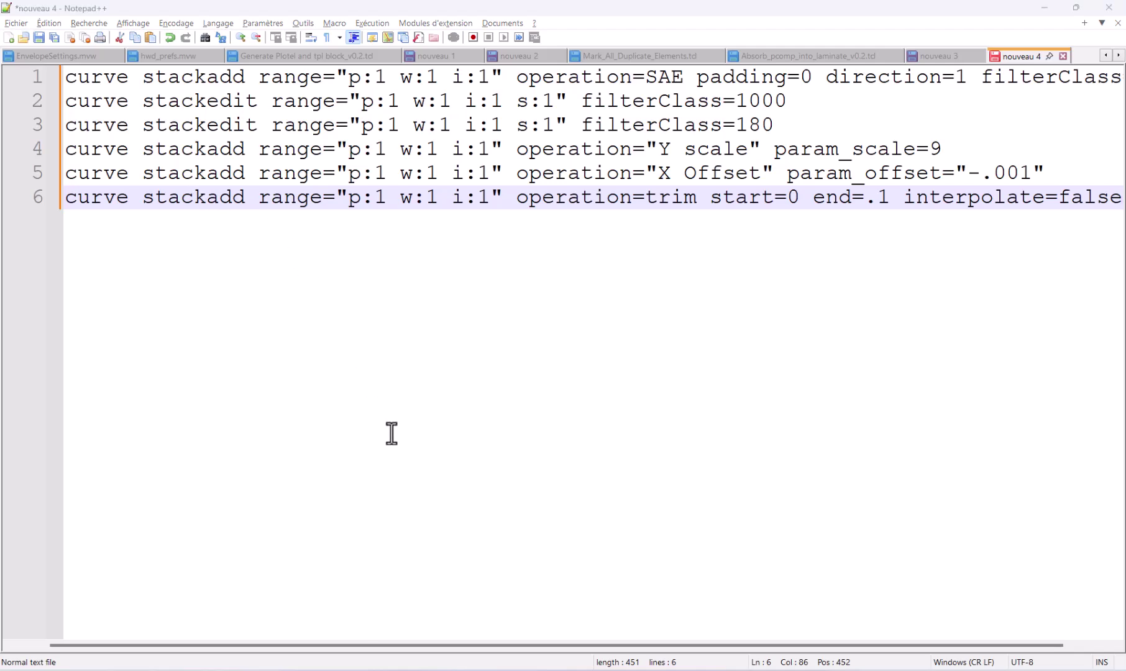
key(alt+Tab)
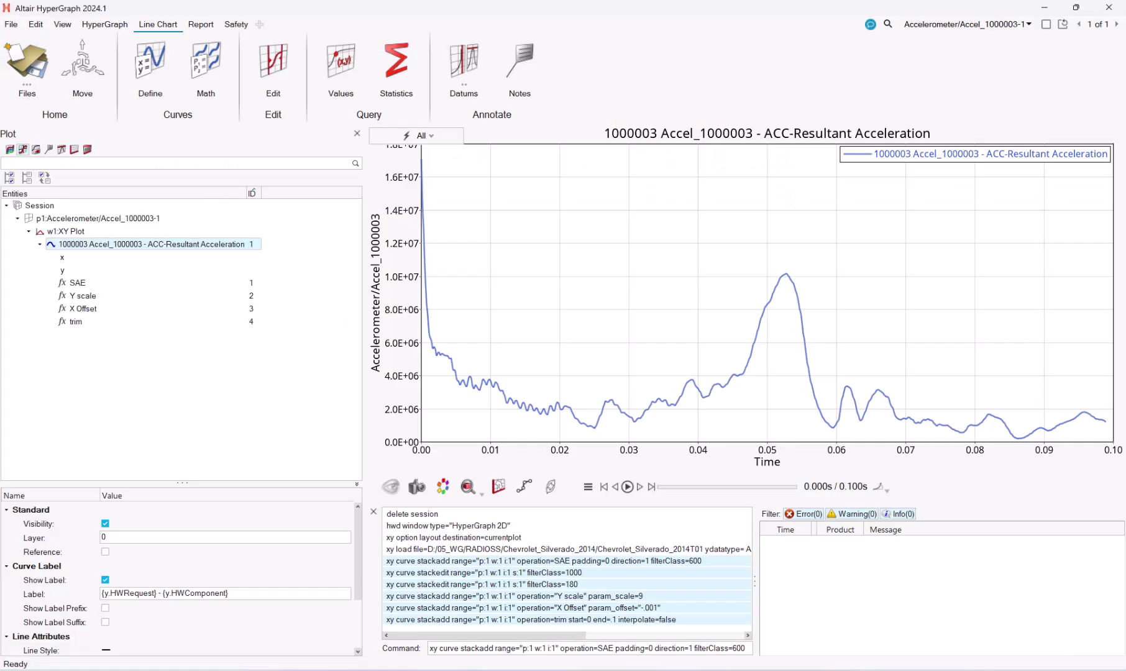
right_click(516, 564)
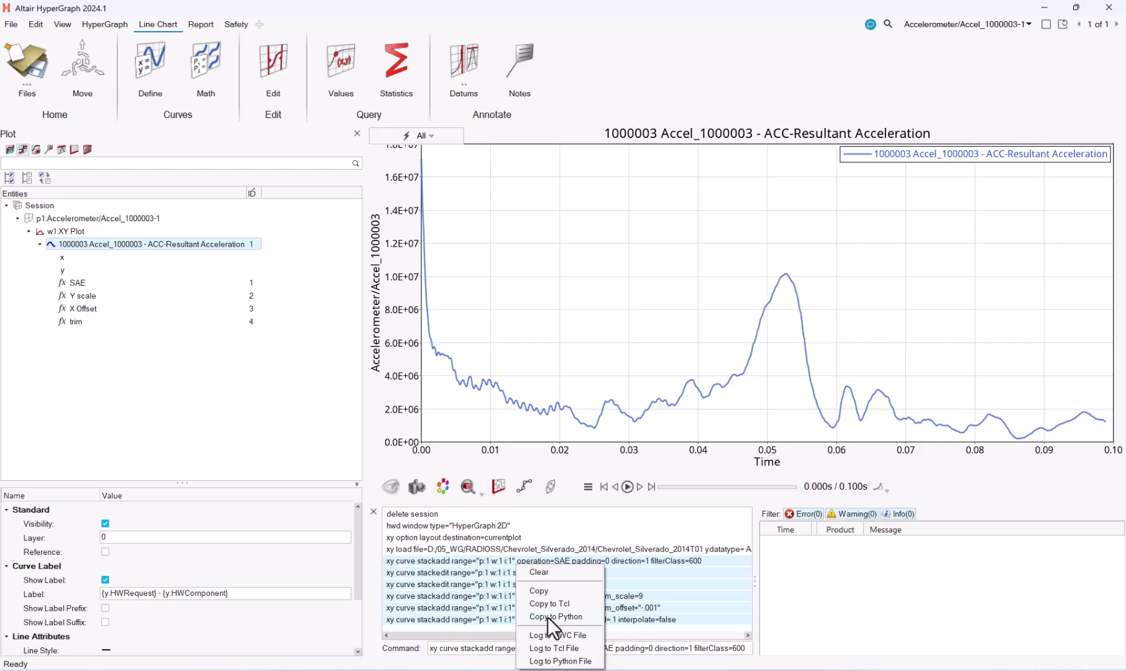
click(547, 617)
key(alt+Tab)
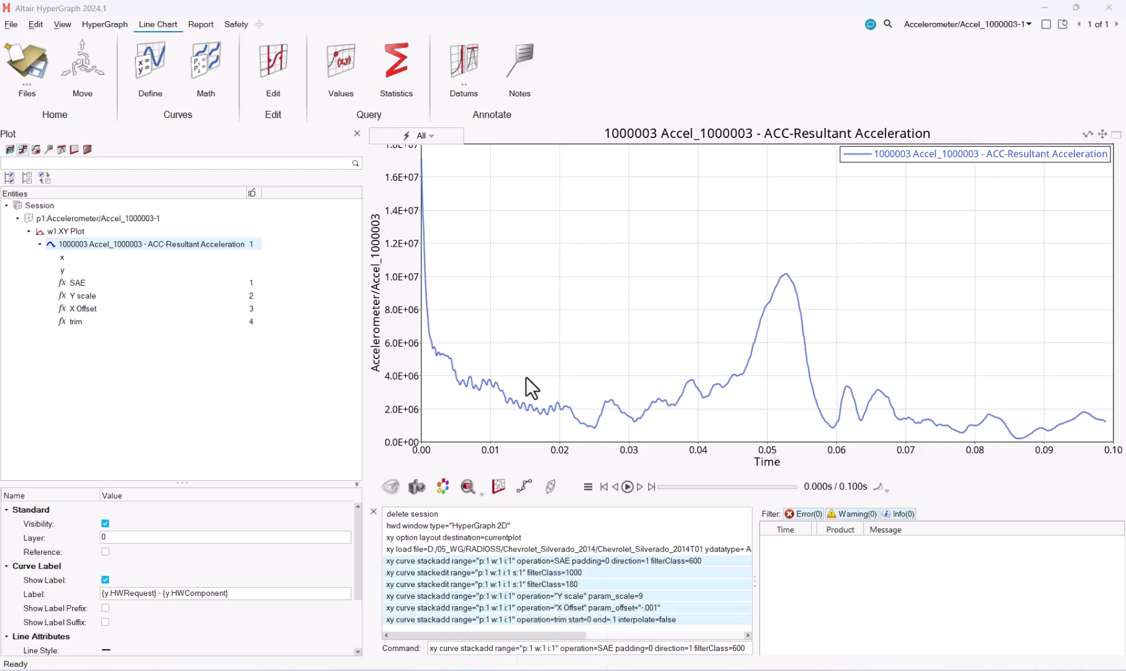
Step: Replace the six command lines with their evalHWC-wrapped Python versions
key(alt+Tab)
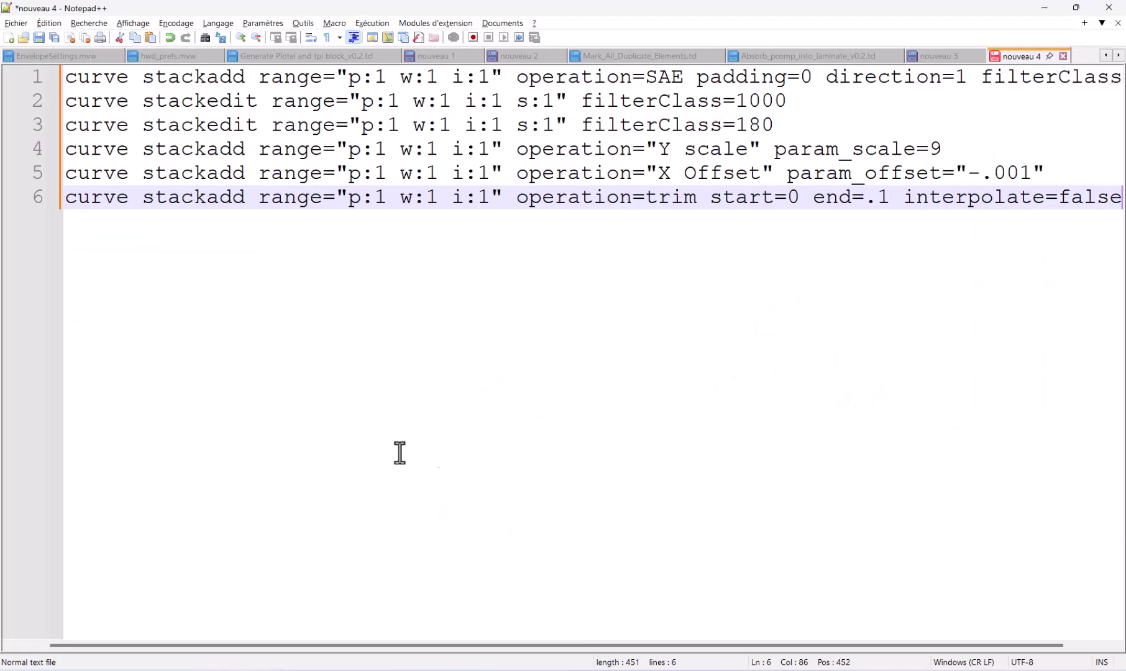
drag(571, 397, 3, 47)
key(ctrl+v)
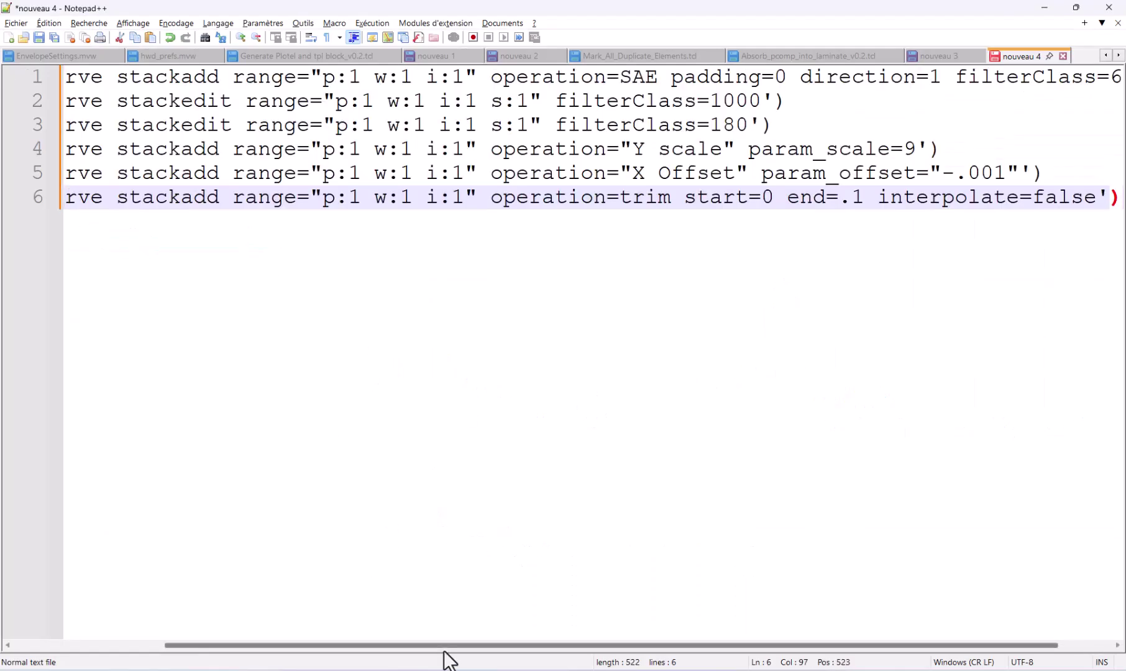
drag(435, 645, 241, 630)
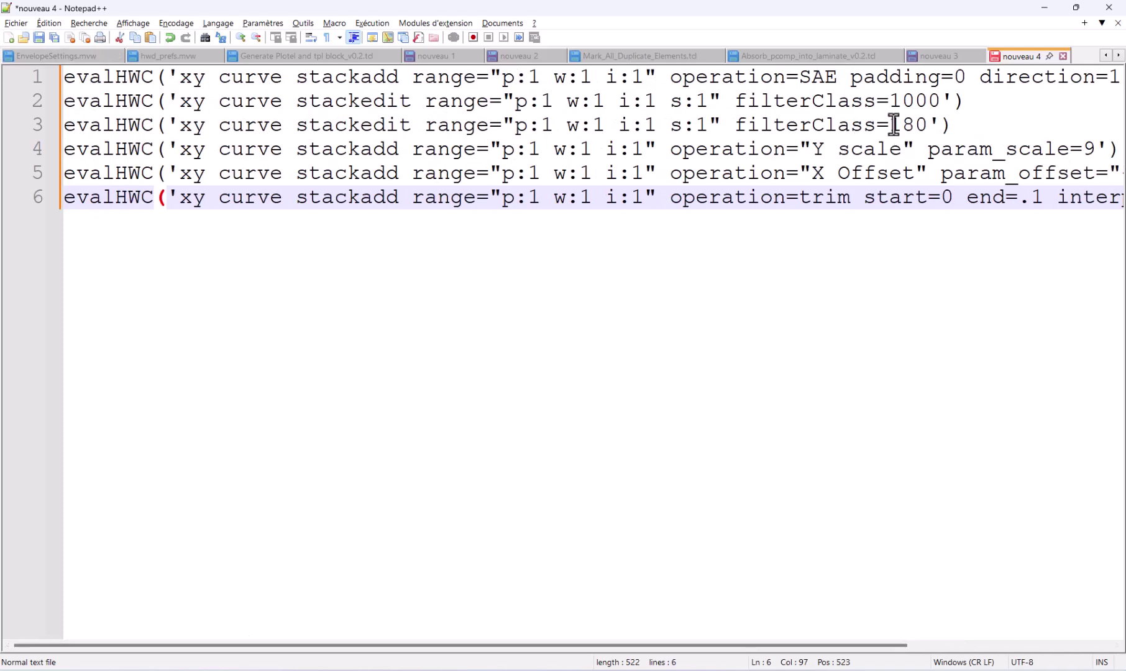
Step: Copy 180 over line 1's 600 filter class and delete the two stackedit lines
drag(892, 124, 925, 126)
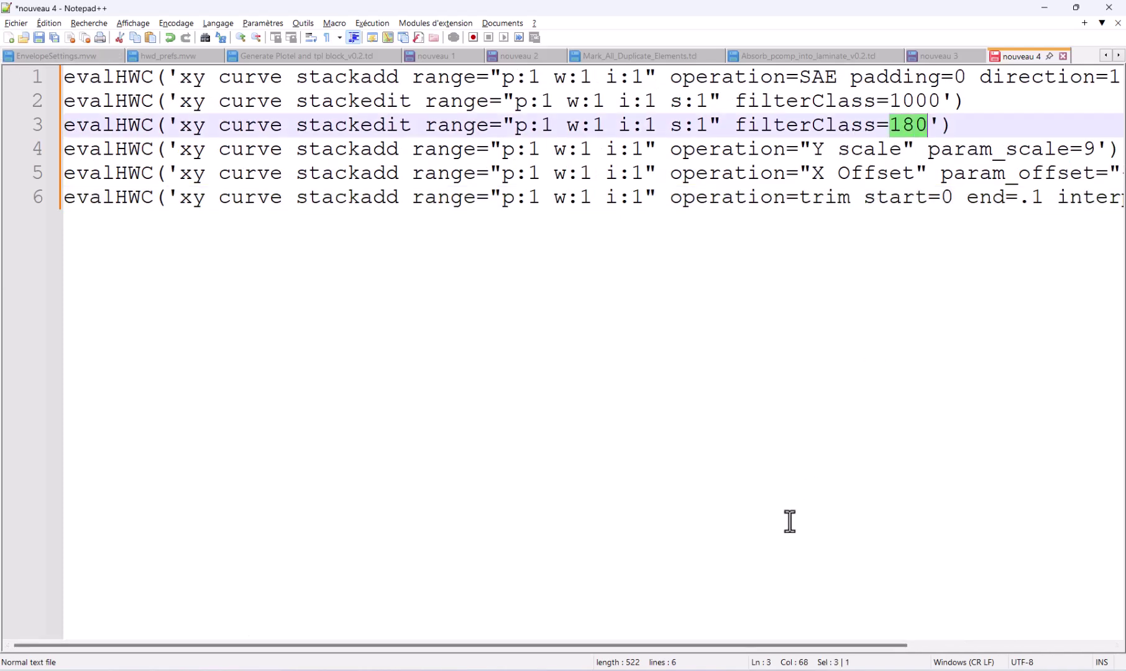
drag(756, 644, 962, 646)
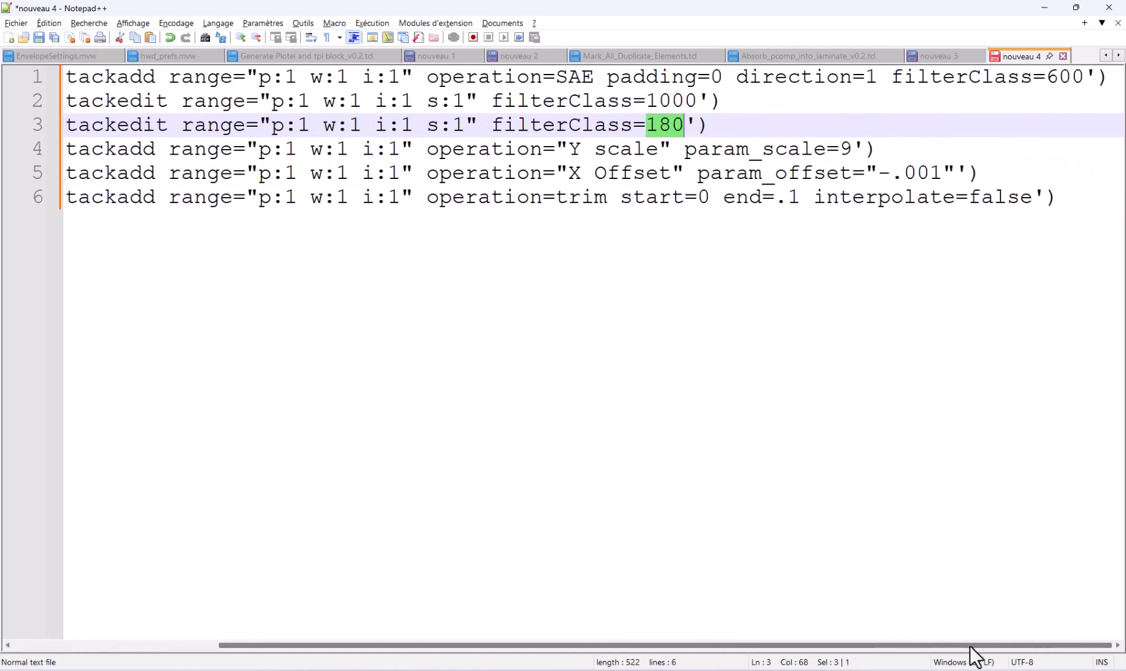
drag(1049, 77, 1080, 83)
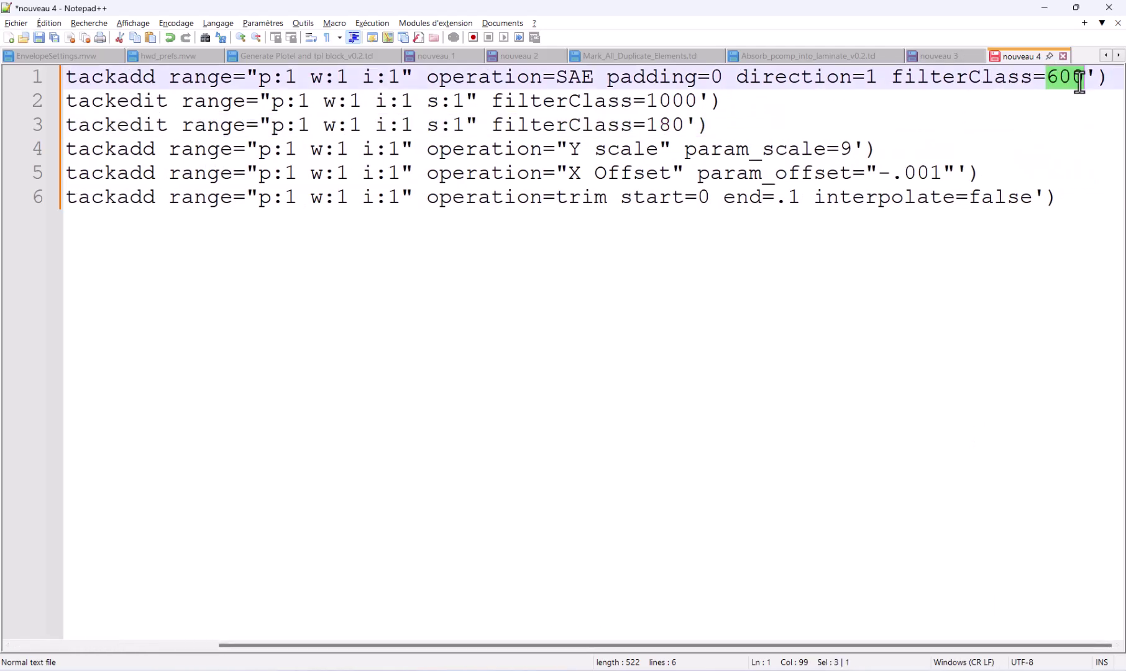
key(ctrl+v)
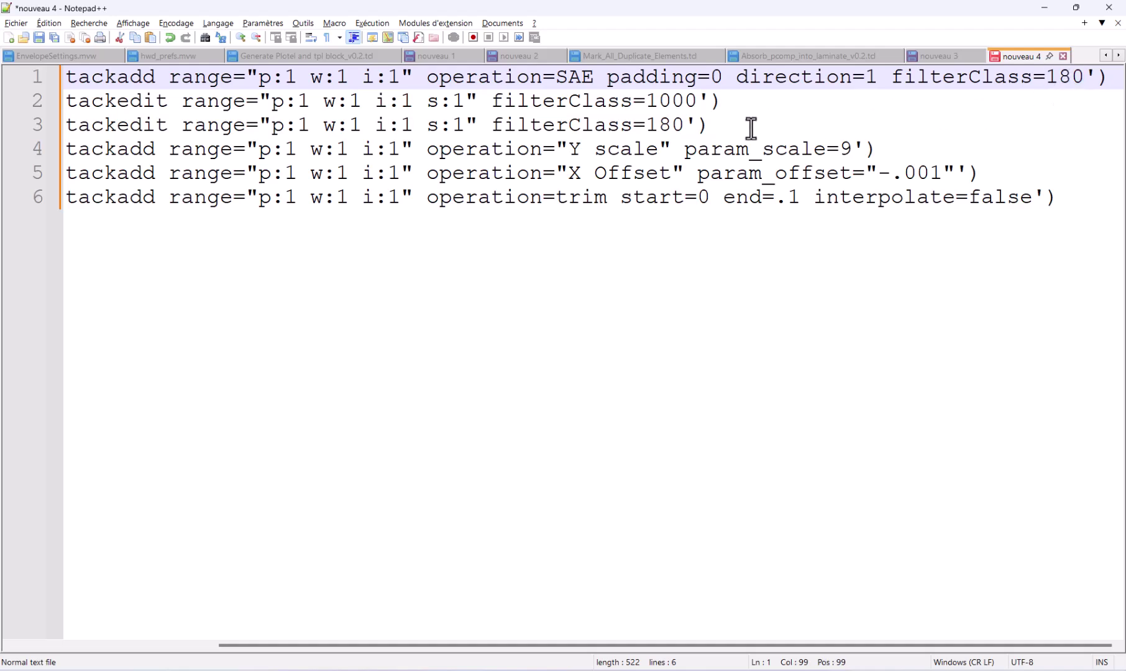
drag(749, 128, 15, 102)
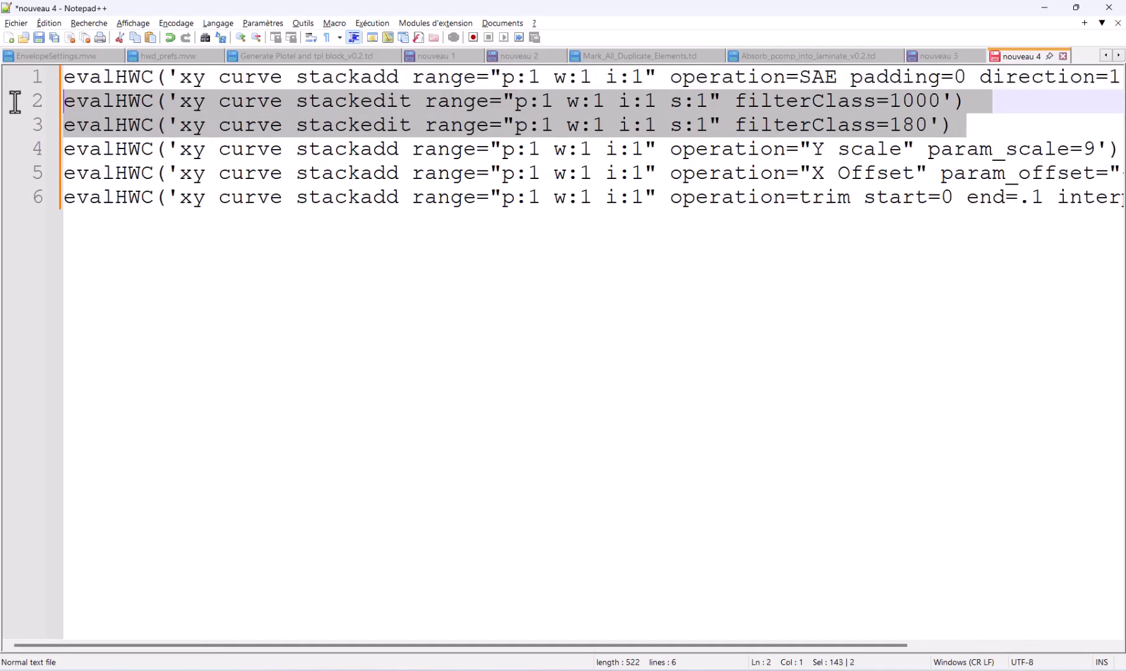
key(Delete)
key(Delete)
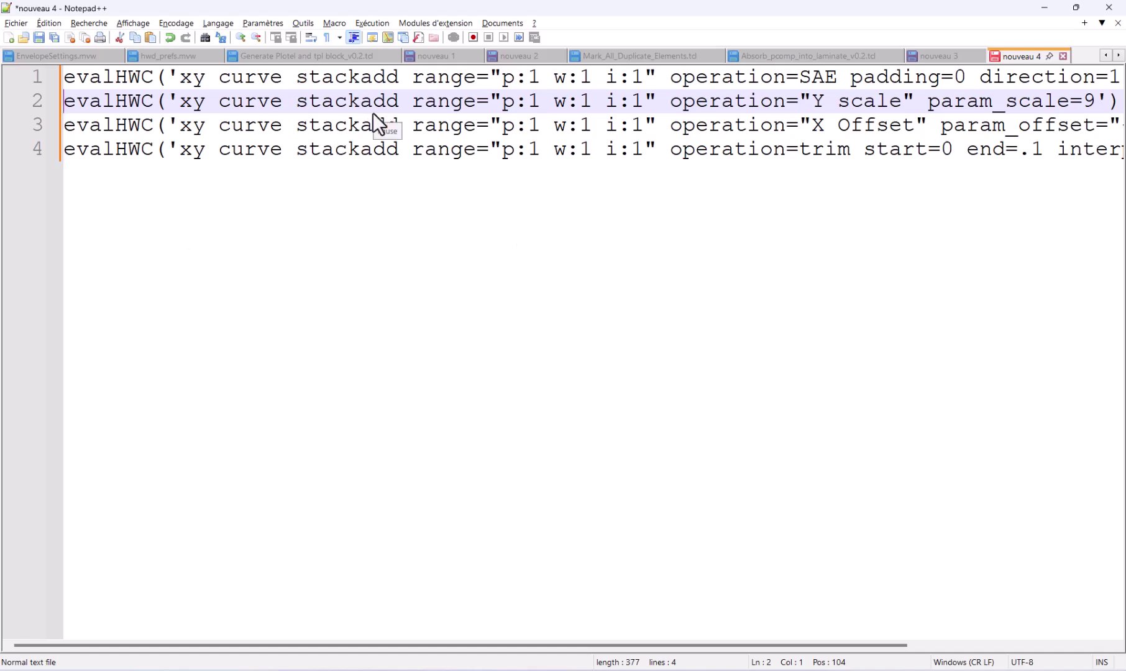
Step: Add page 2 and plot Accel_1000004's ACC-Resultant Acceleration curve on it
key(alt+Tab)
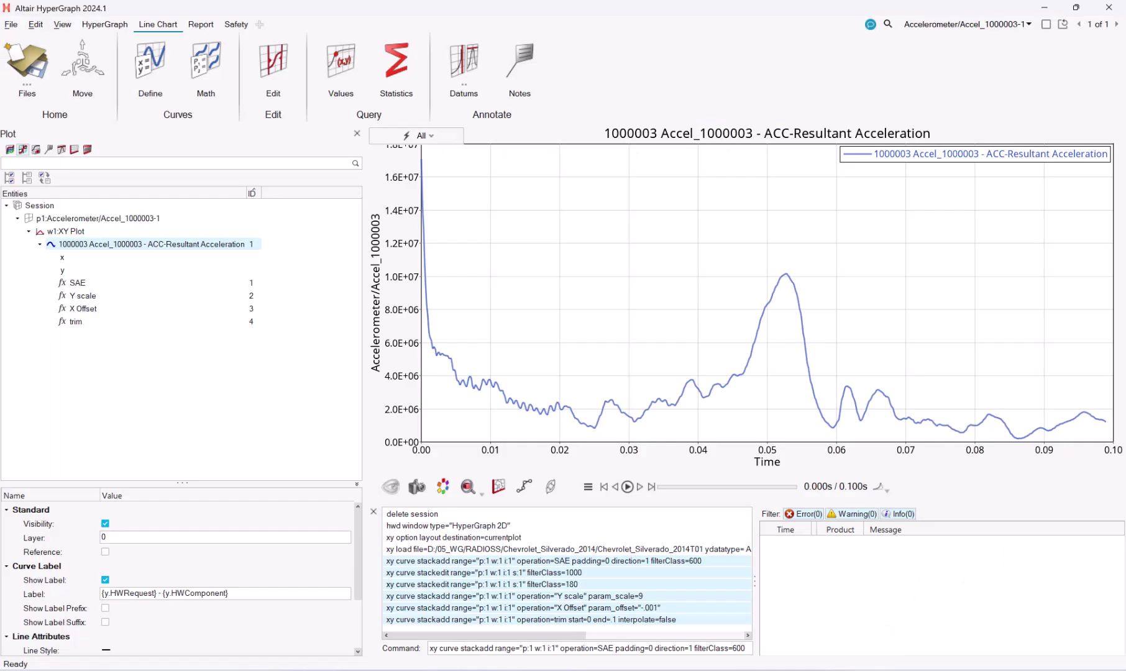
click(1001, 21)
click(899, 40)
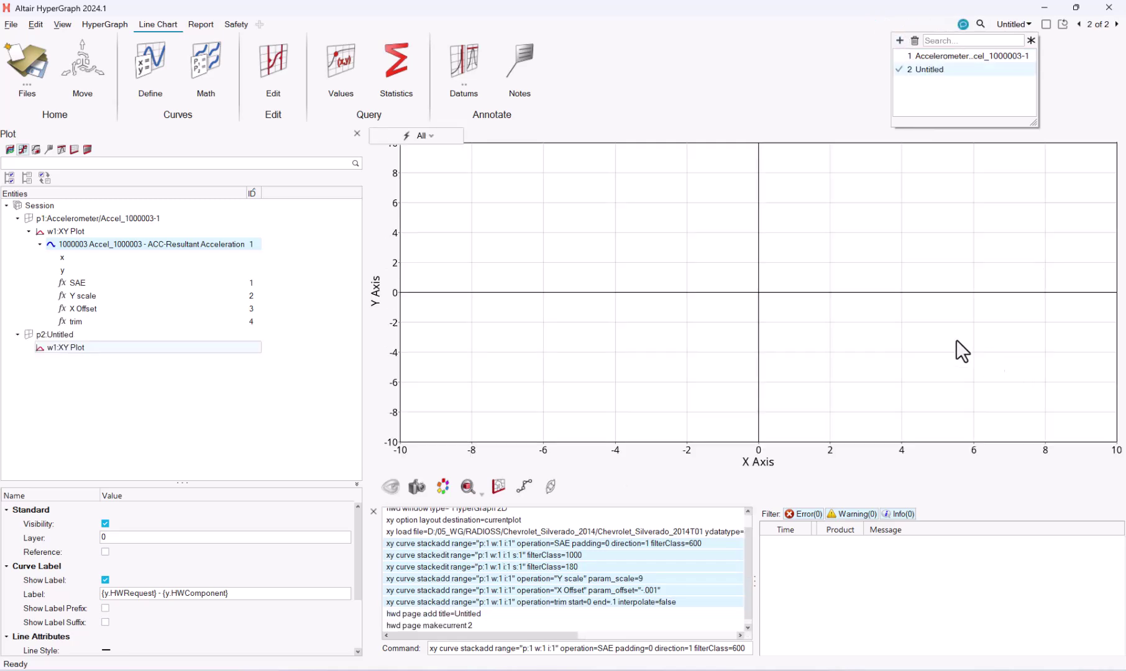
click(35, 56)
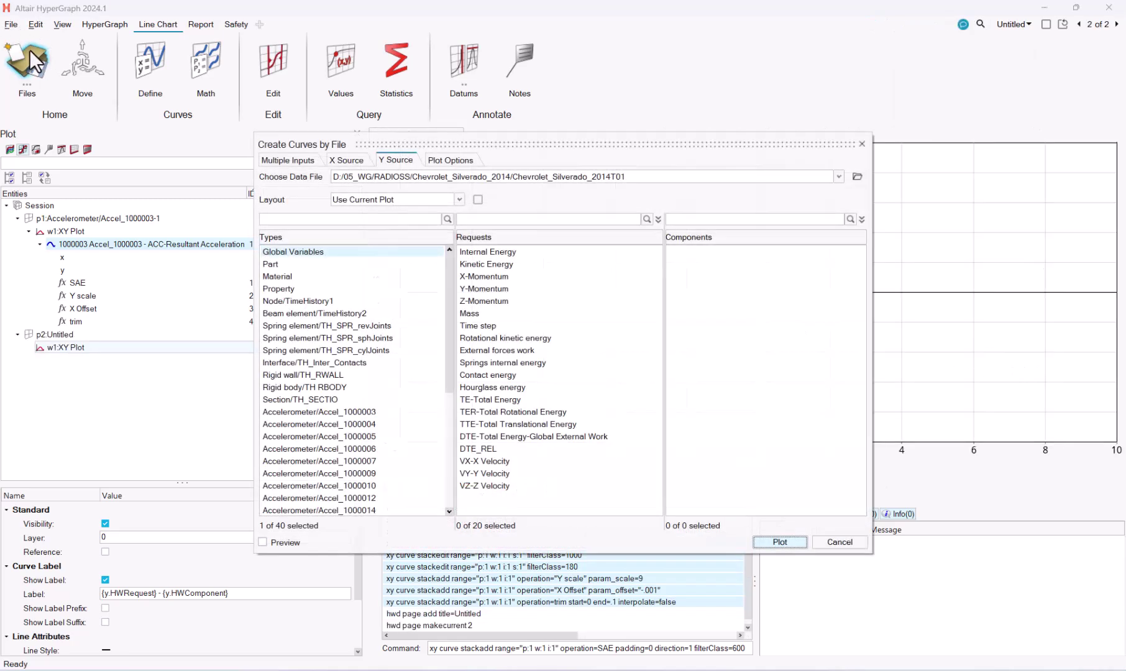
click(333, 412)
scroll(342, 435, down, 4)
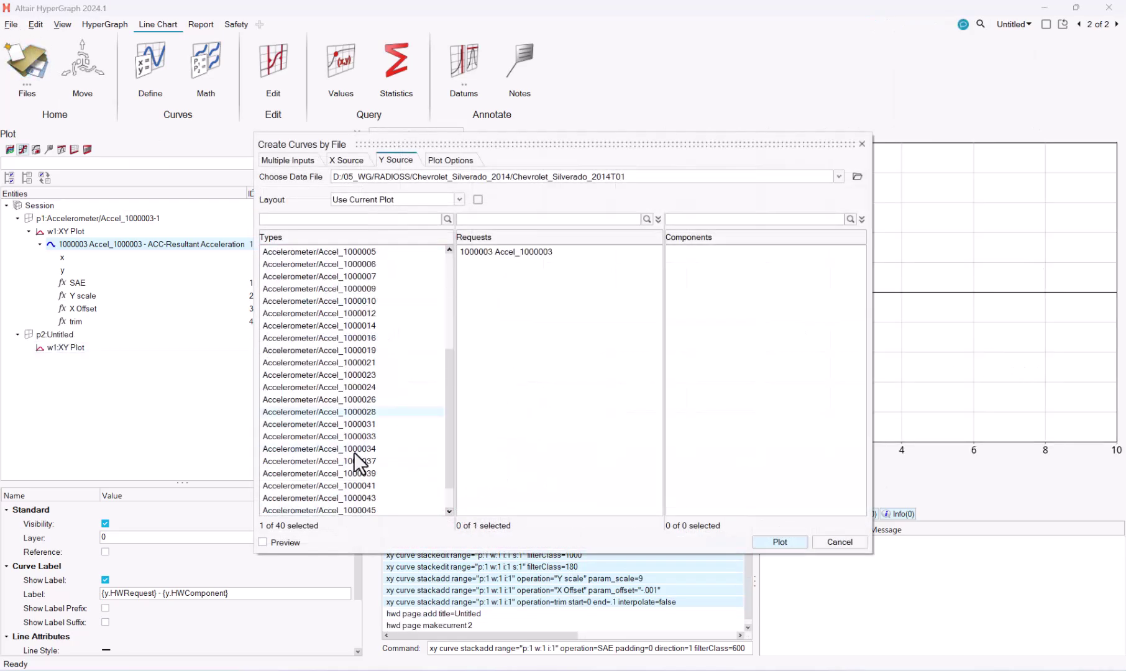
scroll(342, 449, up, 4)
click(344, 425)
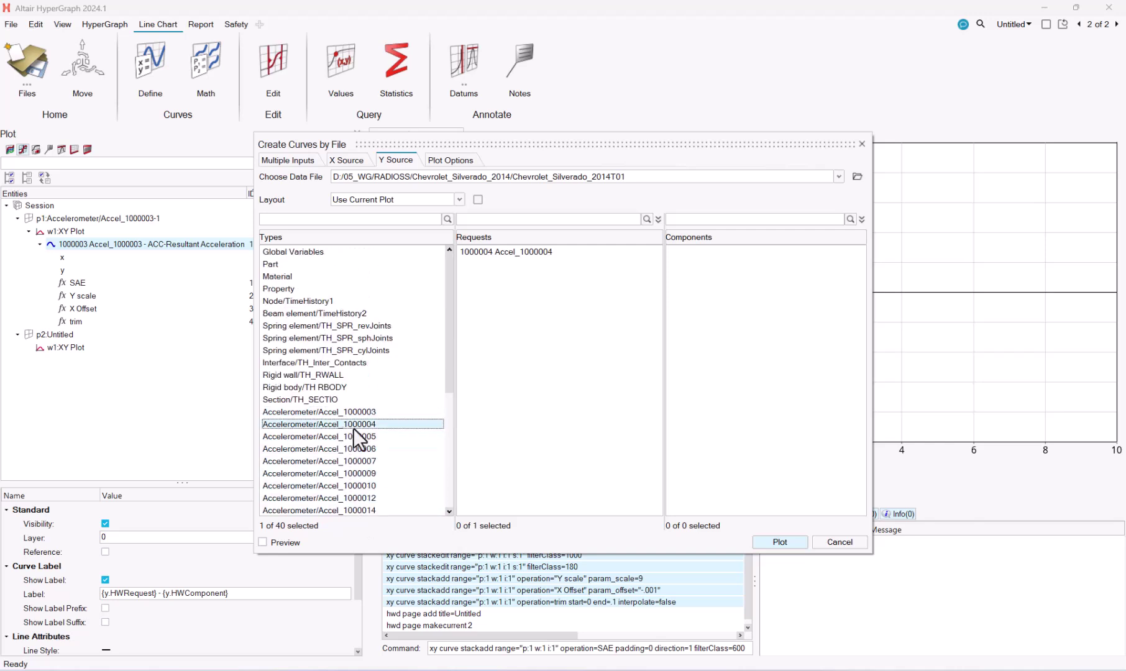
click(510, 251)
click(720, 288)
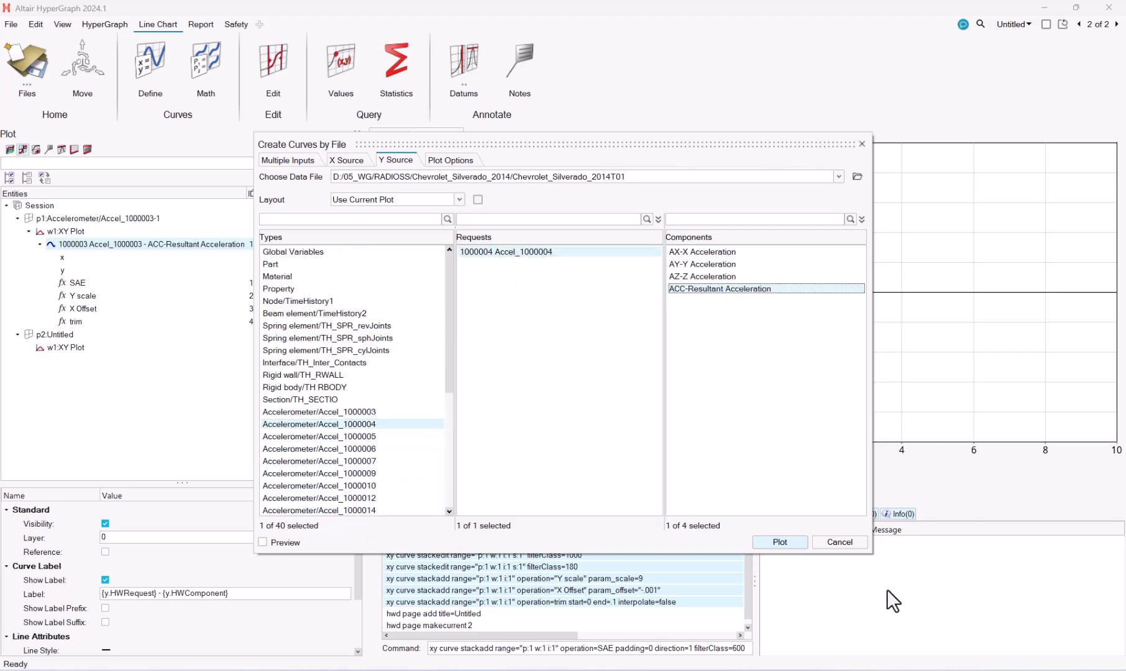
click(798, 538)
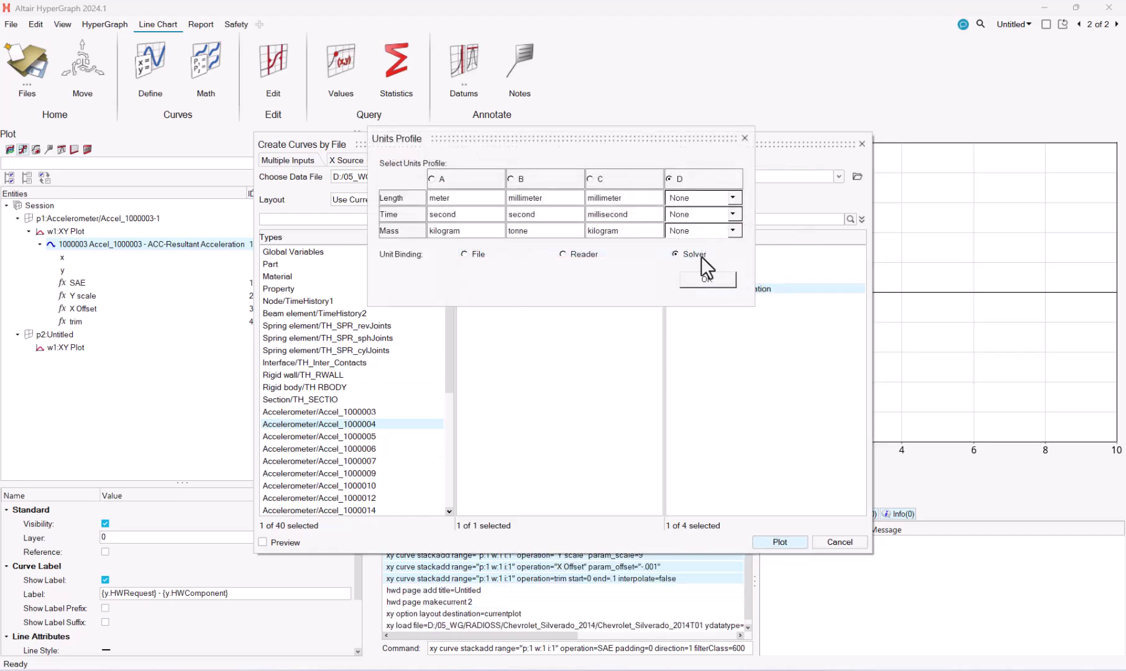
click(721, 279)
Step: Plot Accel_1000005's ACC-Resultant Acceleration curve, binding units to the solver
click(324, 436)
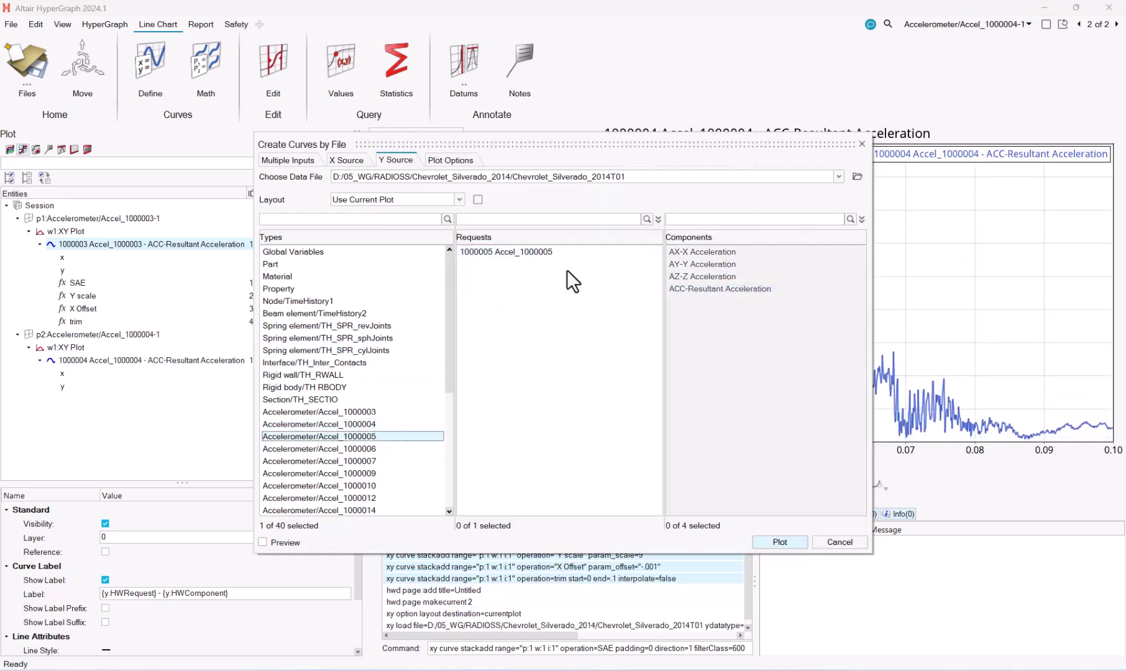
click(555, 255)
click(734, 288)
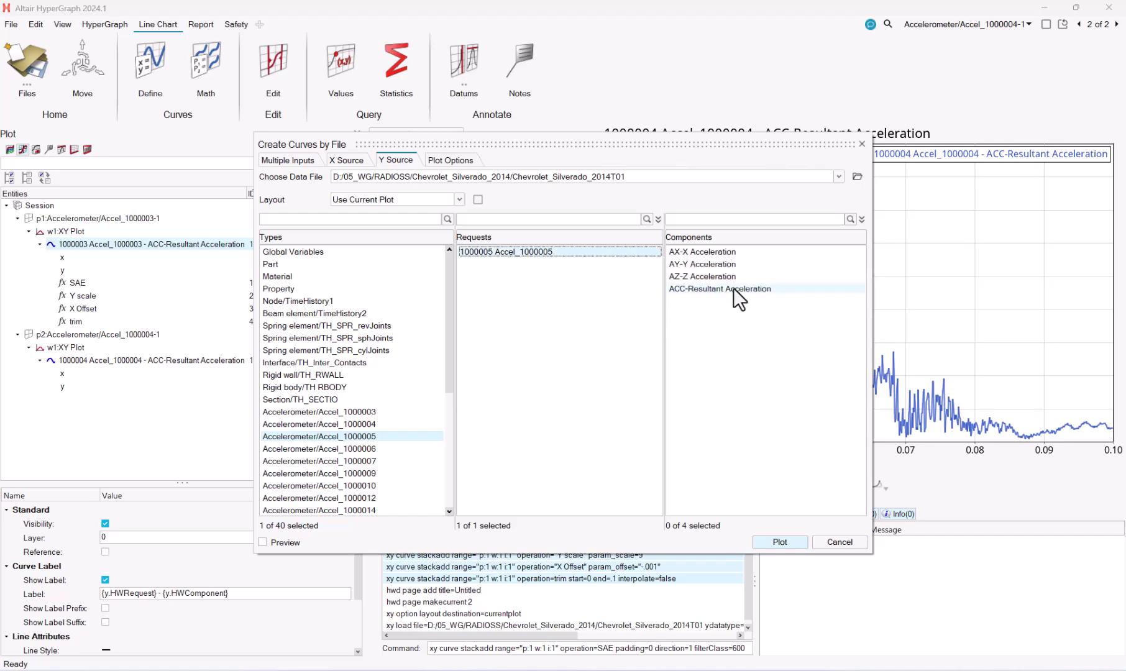
click(780, 541)
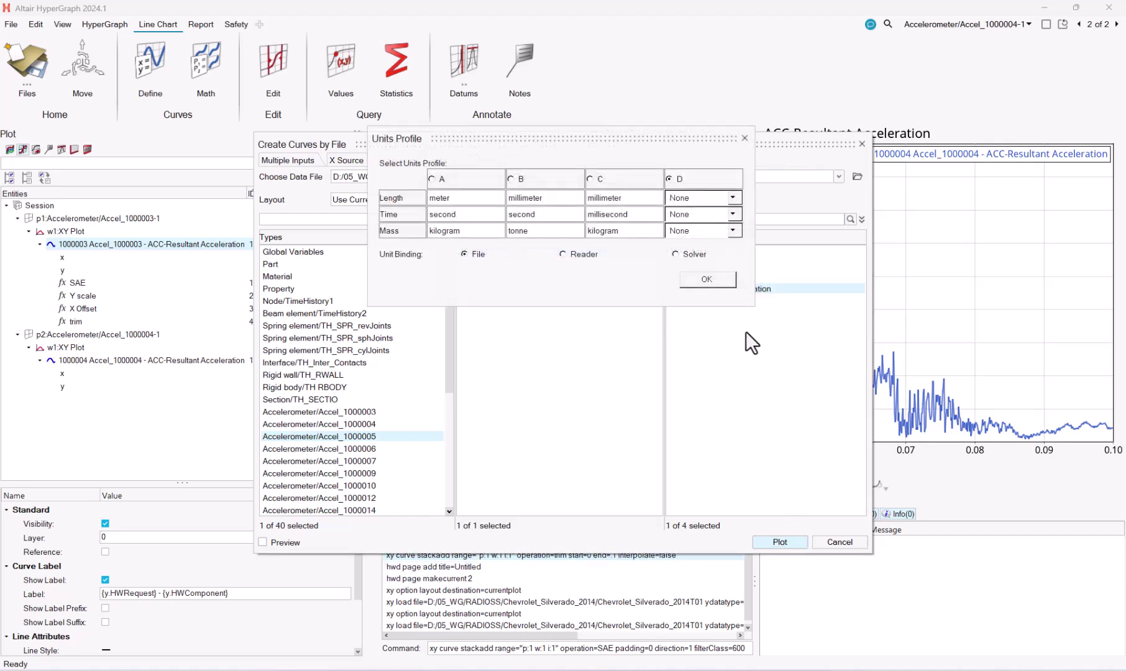
click(683, 254)
click(706, 279)
Step: Plot Accel_1000006's ACC-Resultant Acceleration curve and finish curve creation
click(381, 449)
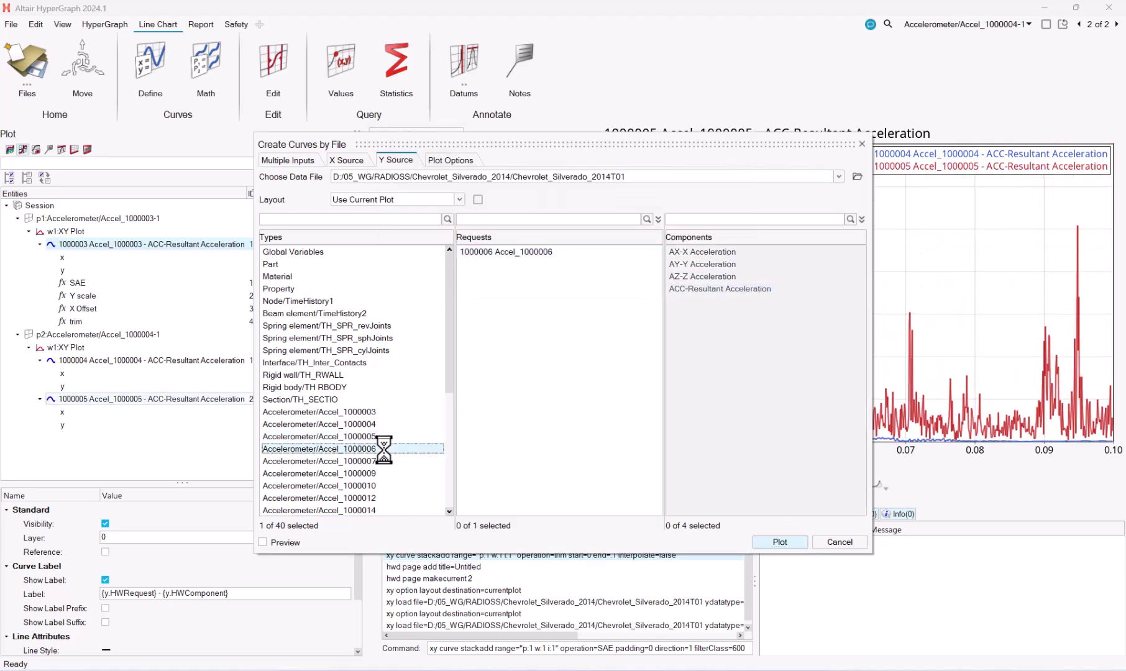
click(559, 253)
click(692, 290)
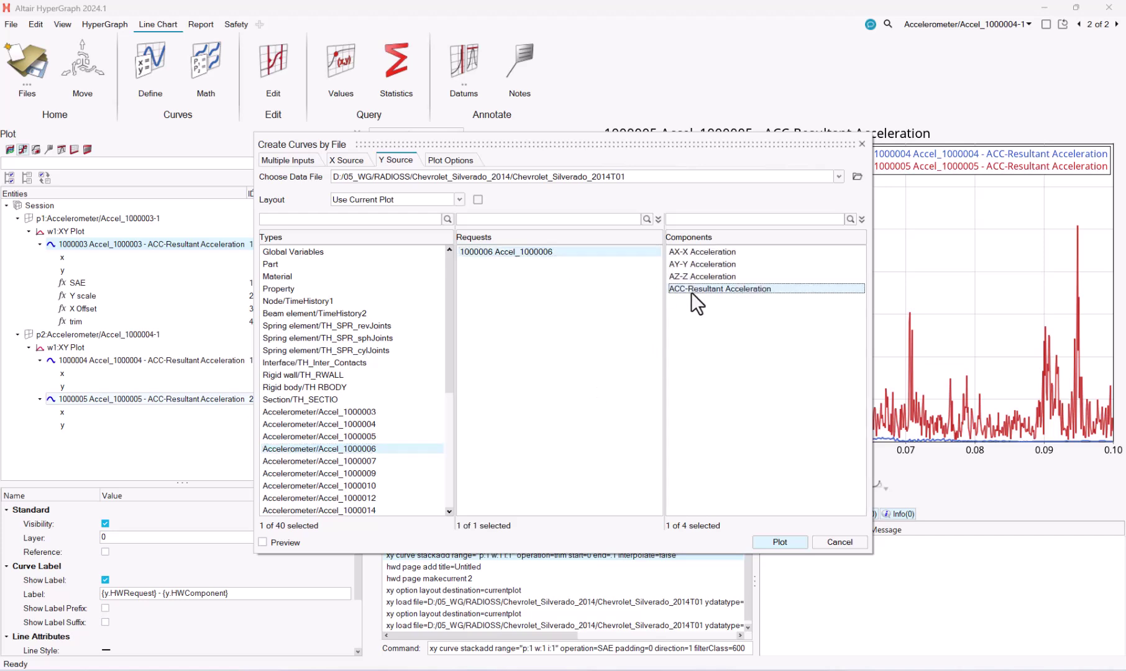
click(782, 541)
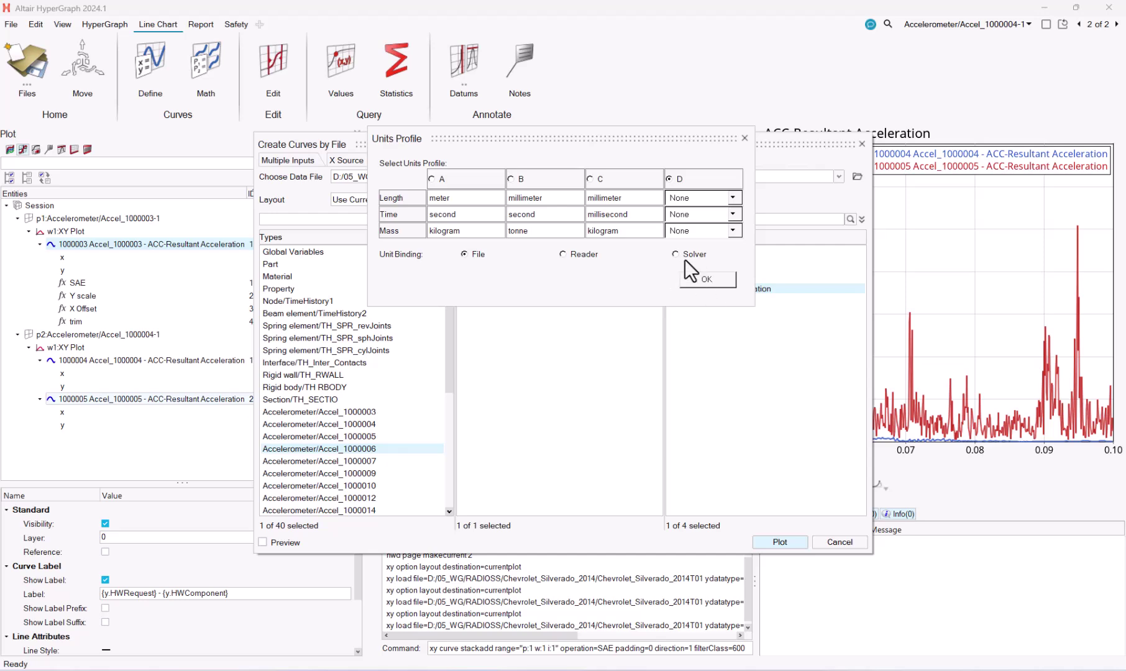
click(684, 254)
click(705, 279)
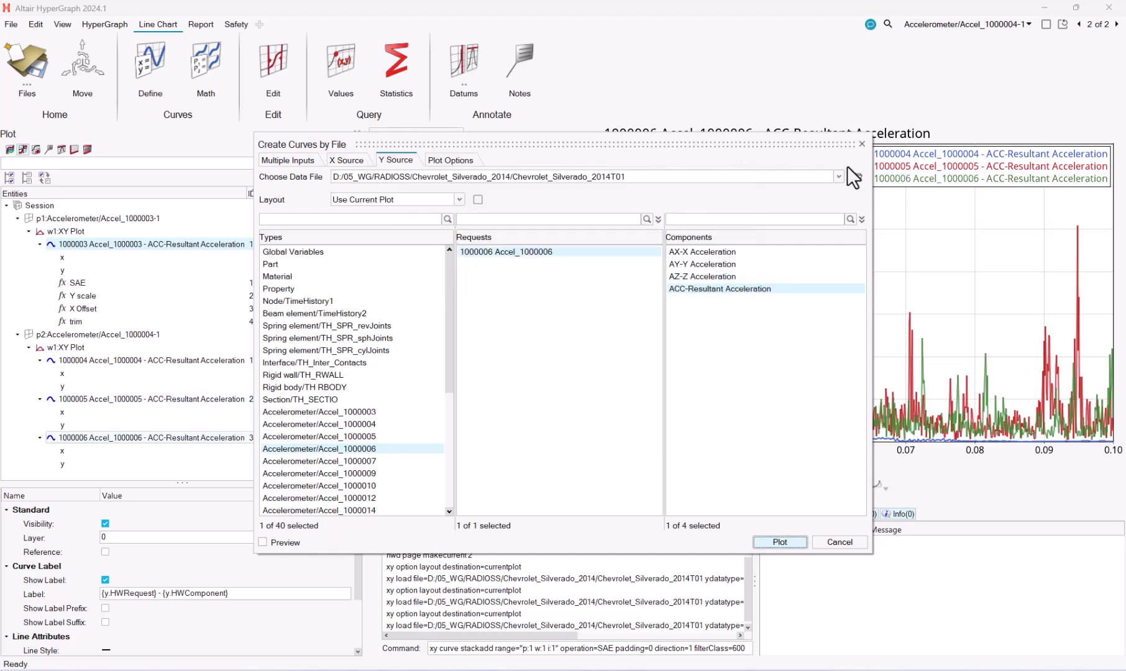
click(860, 145)
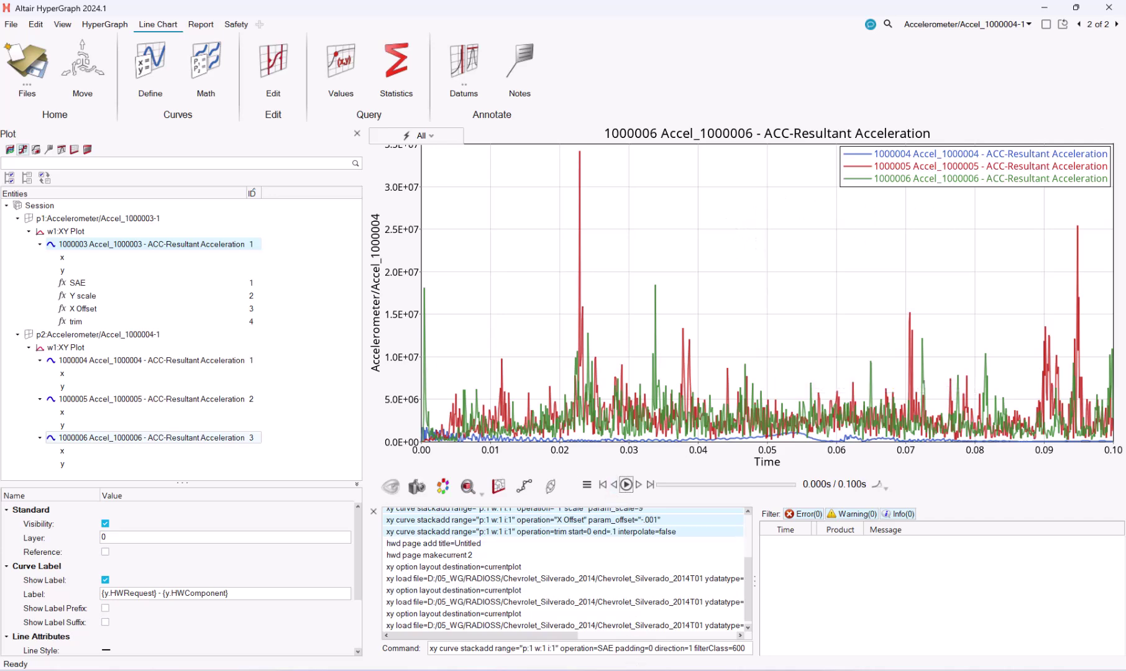
Step: Set the page number to 2 in all four evalHWC range strings
key(alt+Tab)
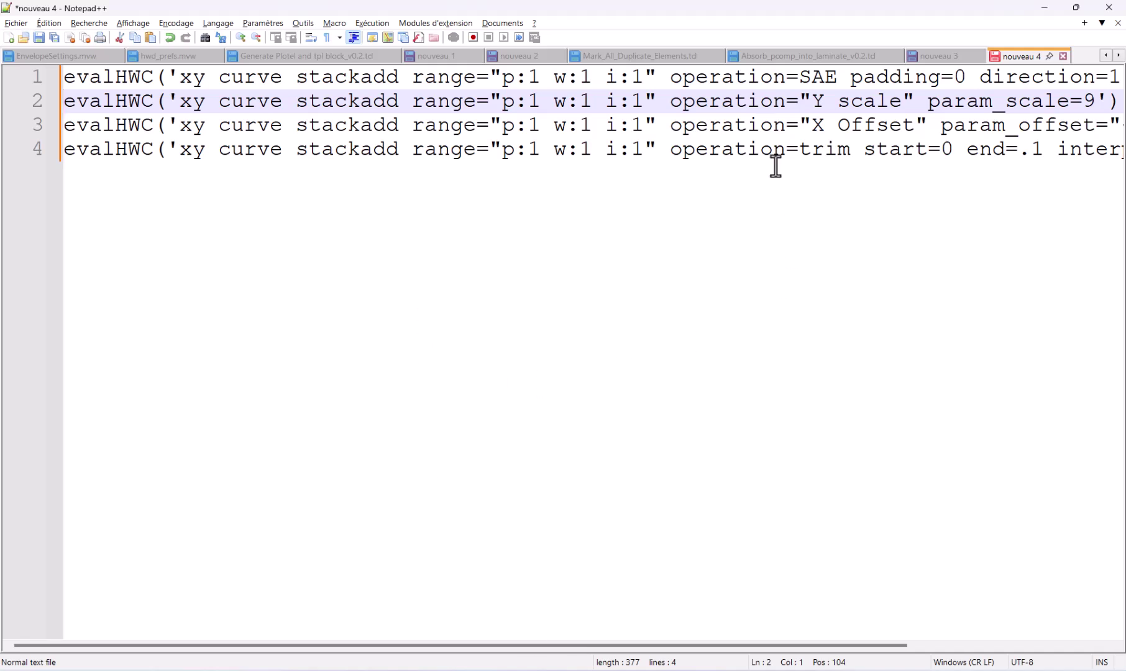
double_click(537, 76)
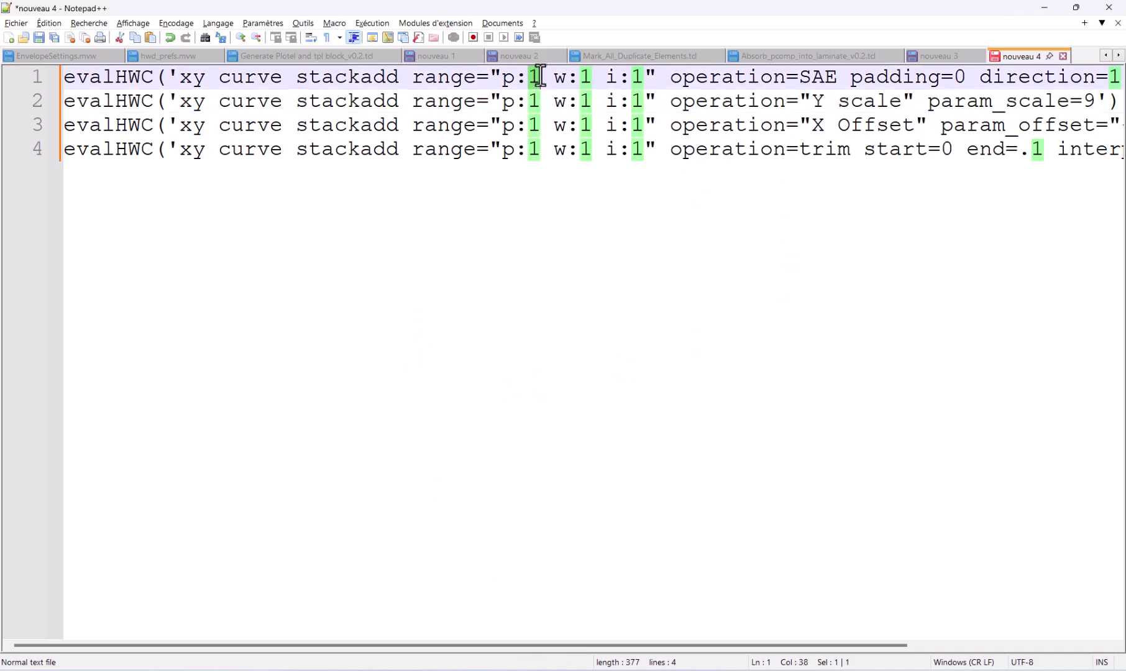
text(2)
double_click(536, 99)
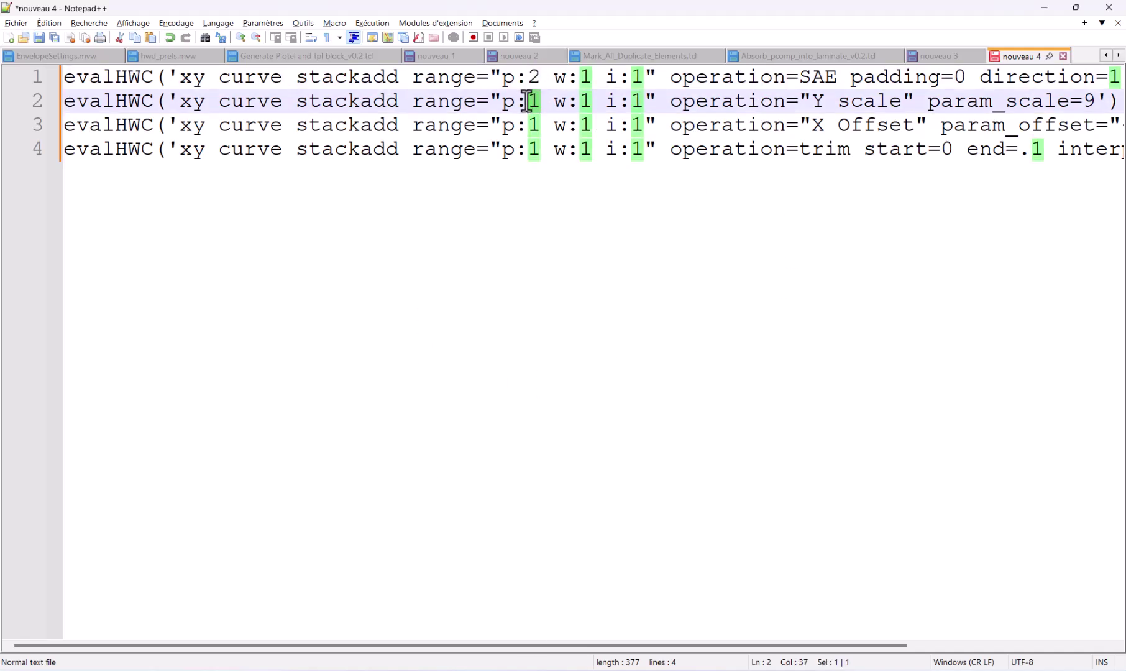
text(2)
double_click(535, 124)
text(2)
double_click(534, 149)
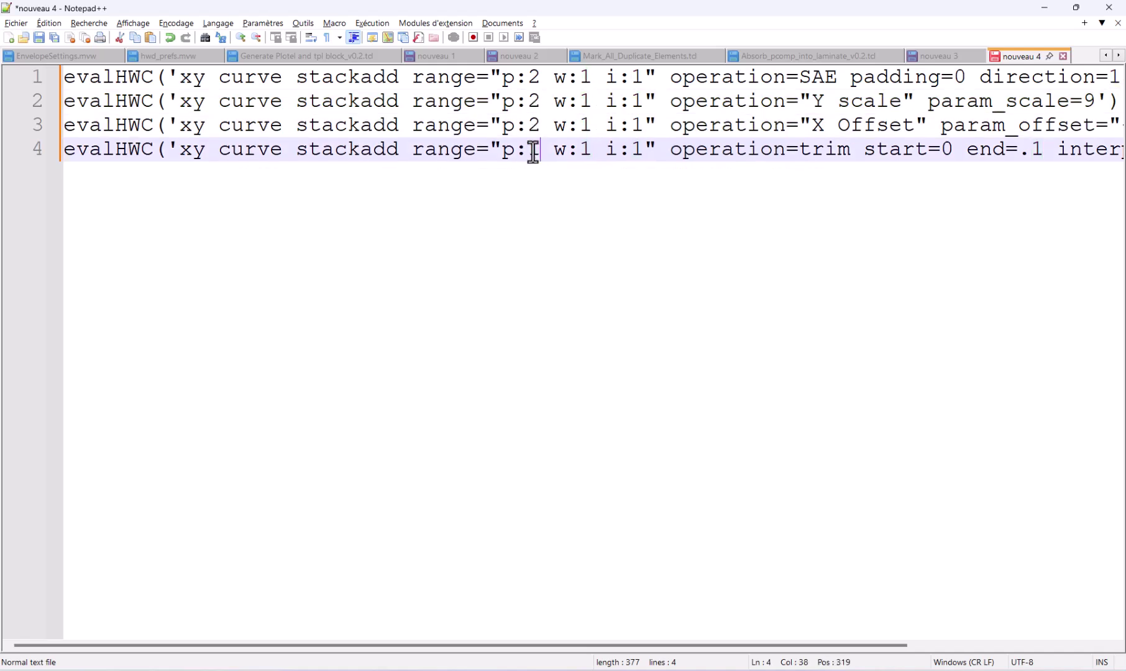
text(2)
key(shift+Left)
Step: Change line 1's curve index from i:1 to i:all
click(634, 76)
double_click(634, 76)
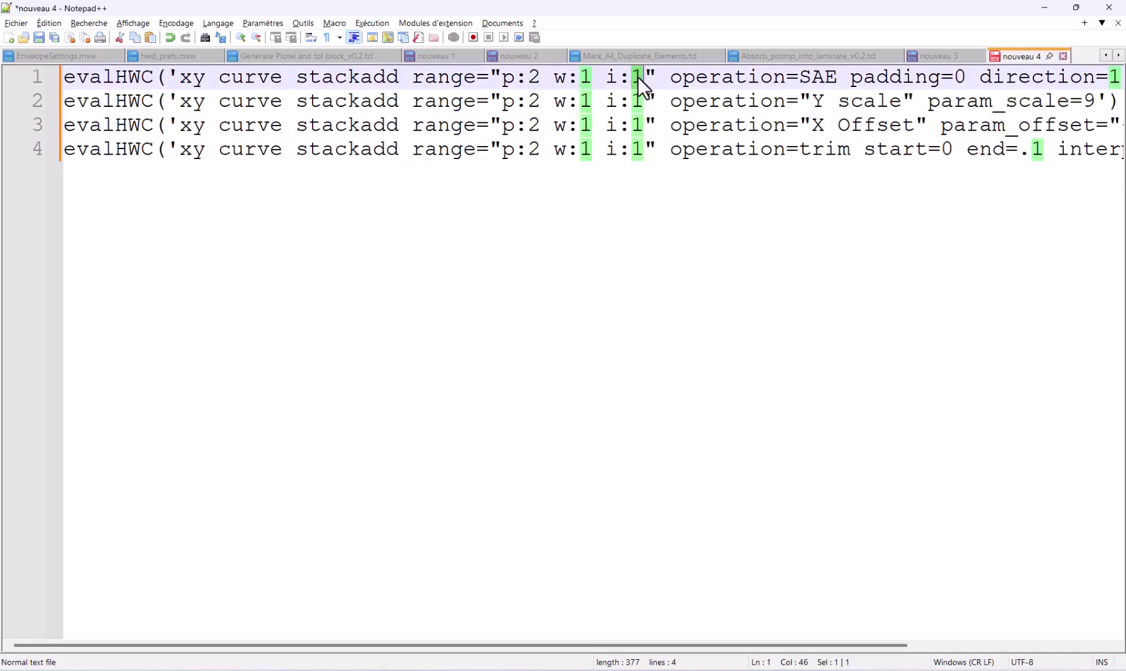
click(641, 79)
text(-3)
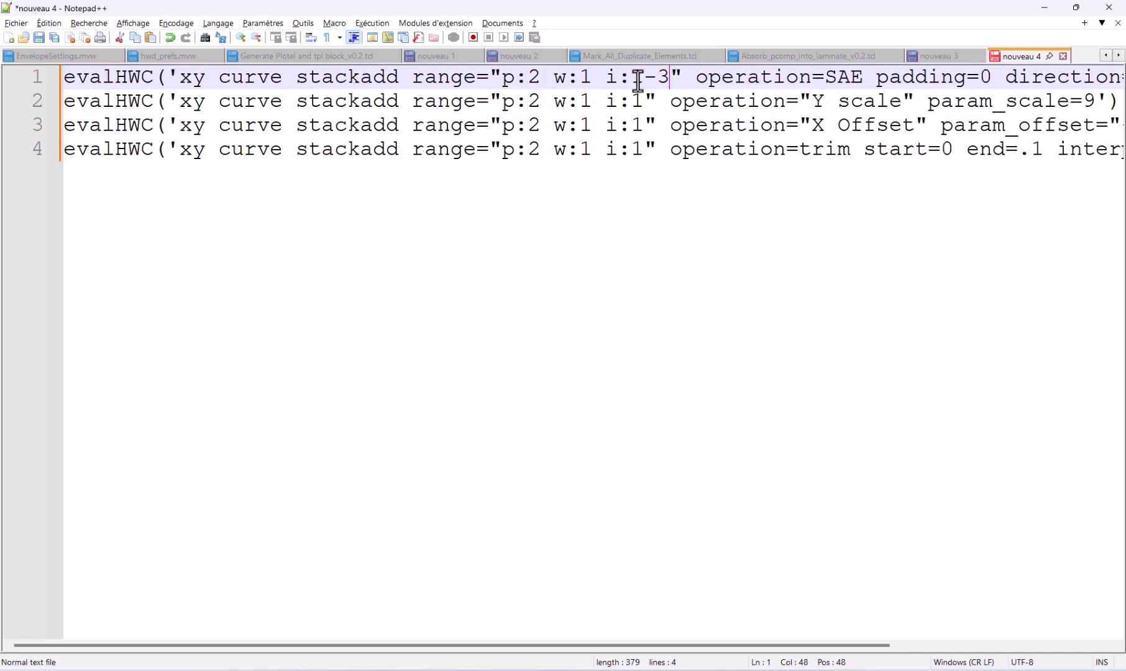
key(shift+Left)
key(shift+Left)
key(shift+Left)
text(al)
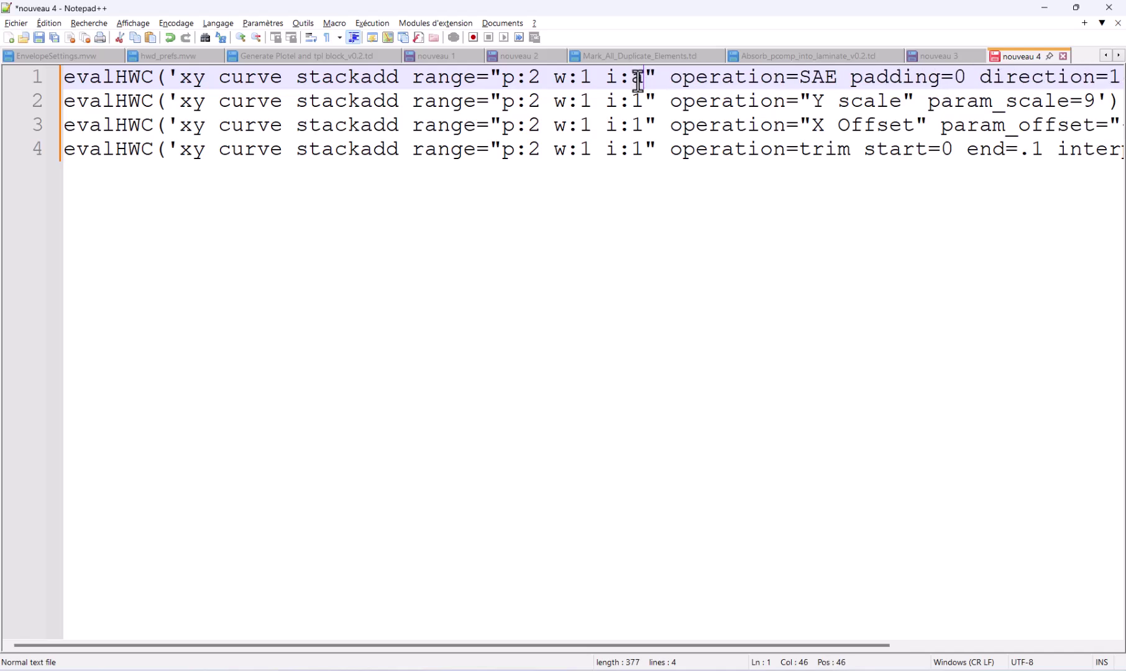
text(l)
key(Down)
key(Up)
key(Left)
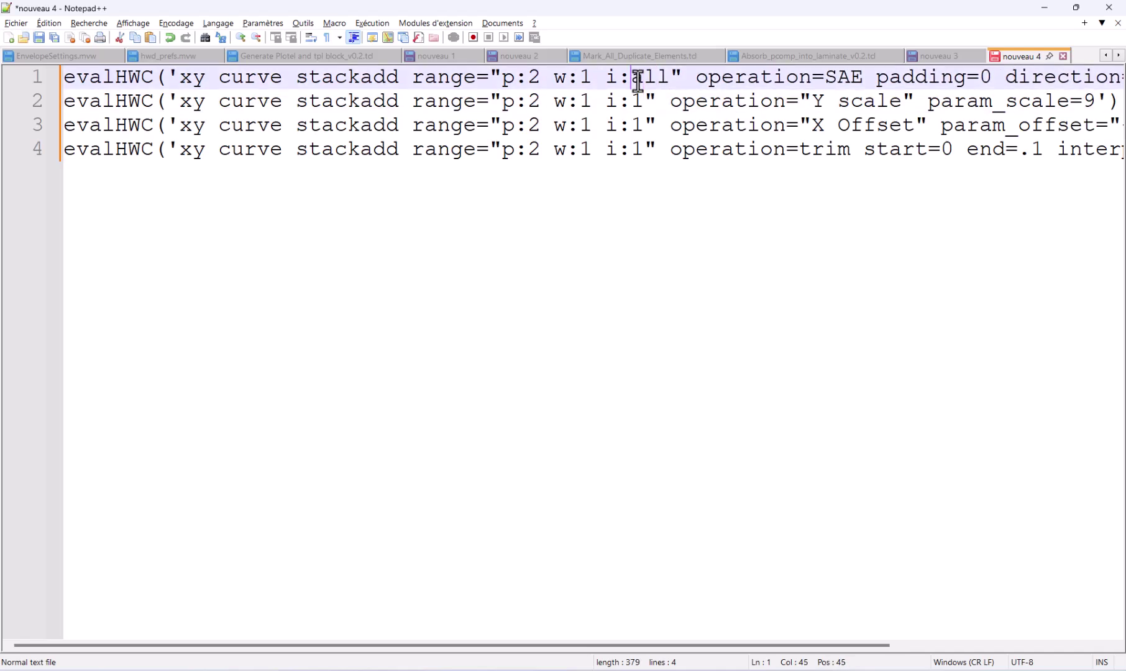
key(shift+Right)
key(shift+Right)
Step: Change the curve index to i:all on lines 2 through 4
key(Down)
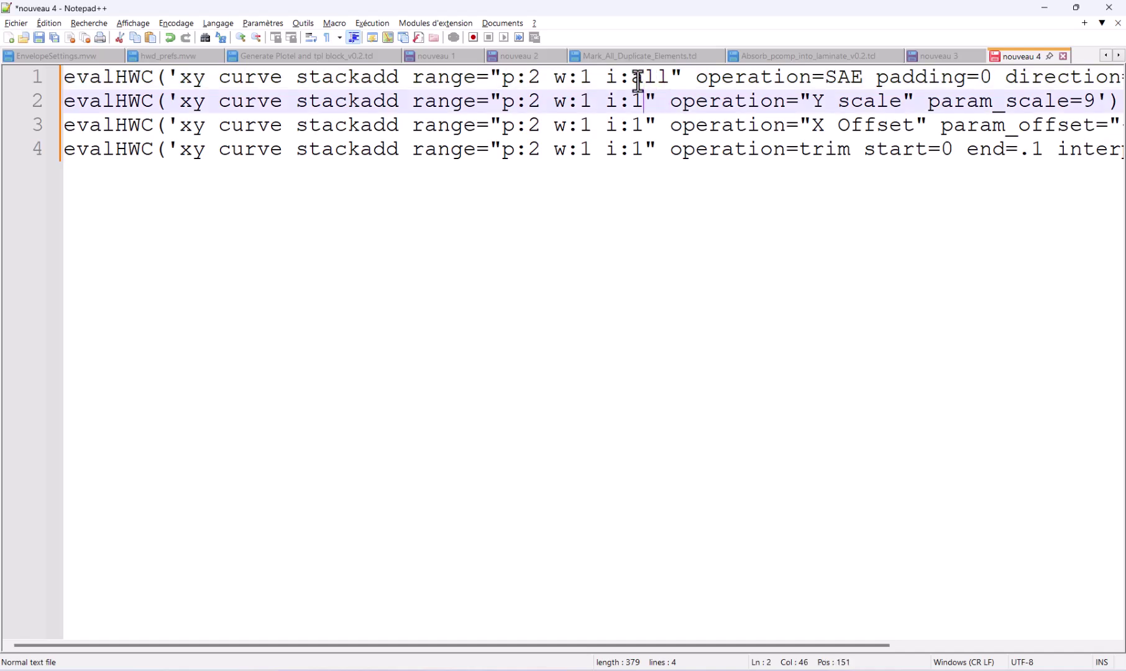
key(shift+Left)
text(all)
key(Down)
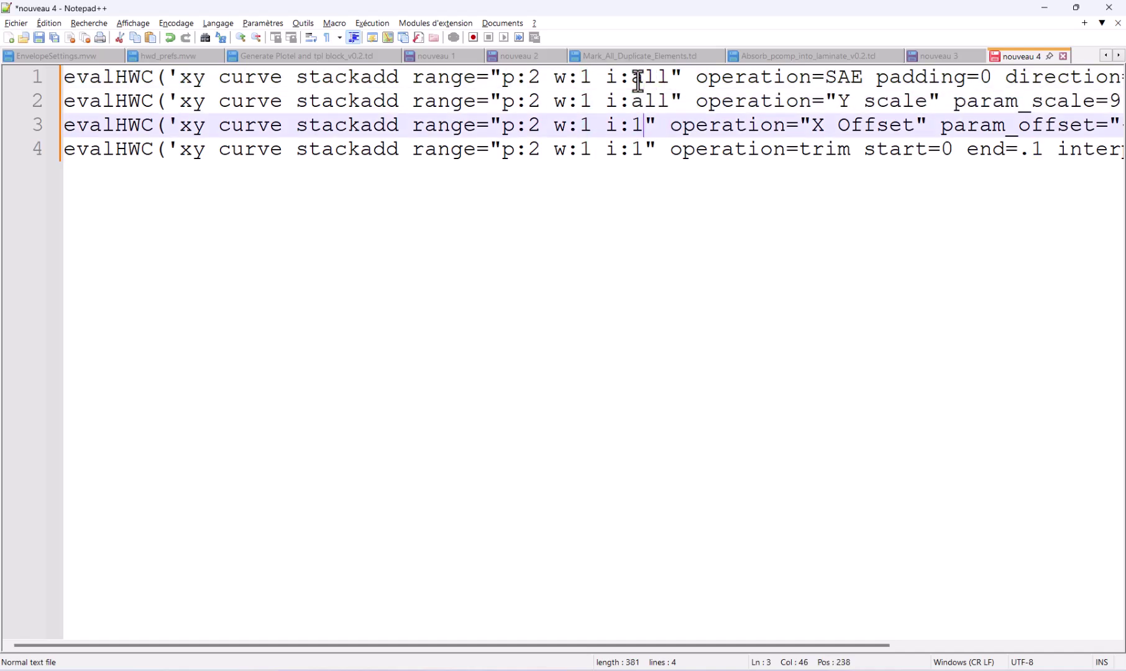
key(shift+Left)
text(all)
key(Down)
key(shift+Left)
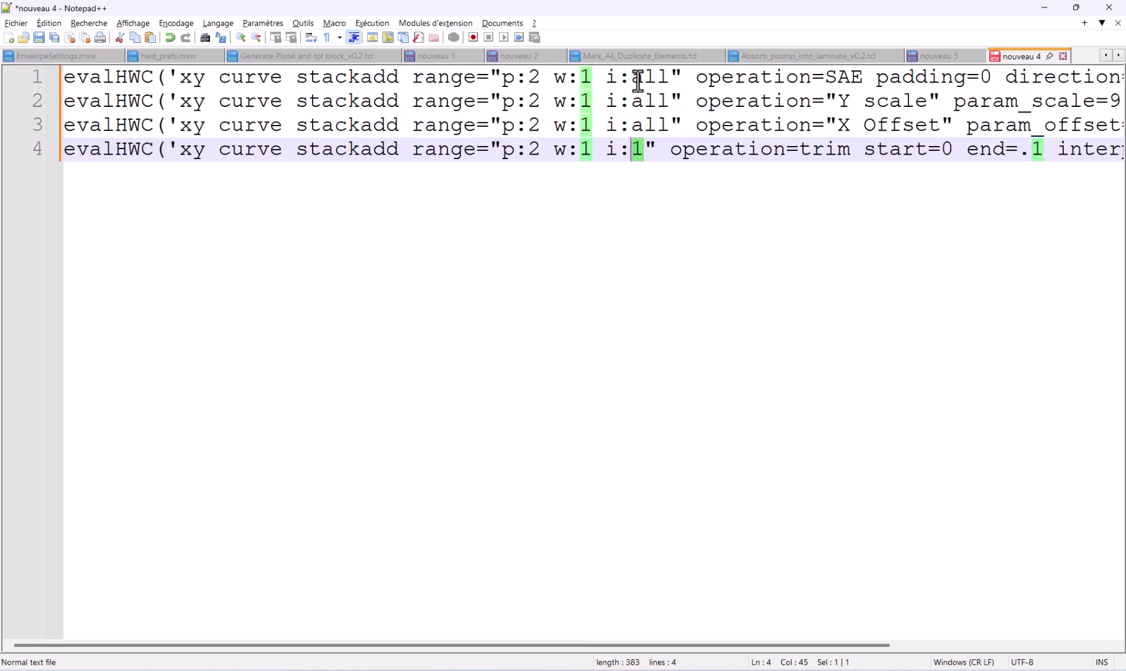
text(all)
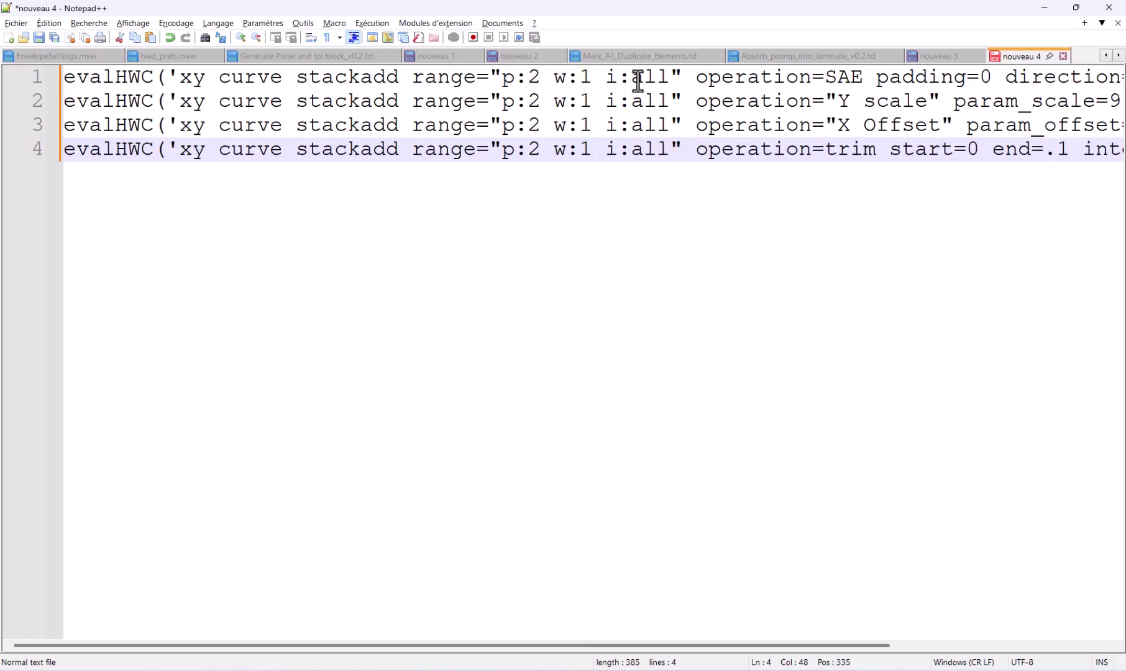
Step: Add an 'import hw' line at the top of the script
click(66, 80)
key(Return)
key(Return)
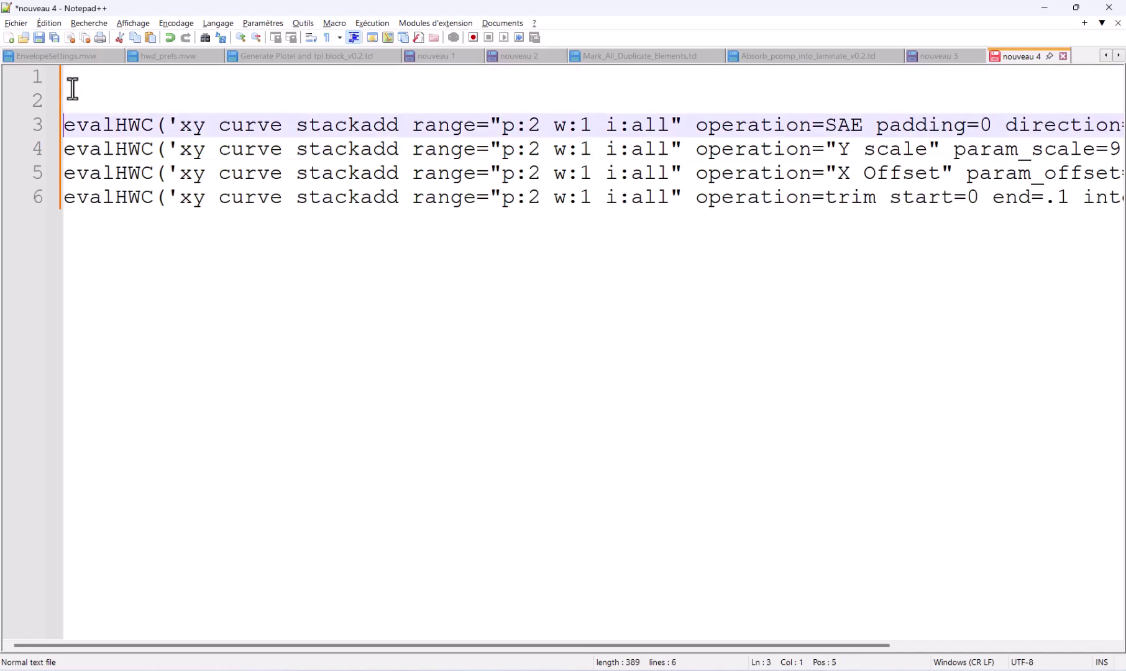
key(Up)
key(Up)
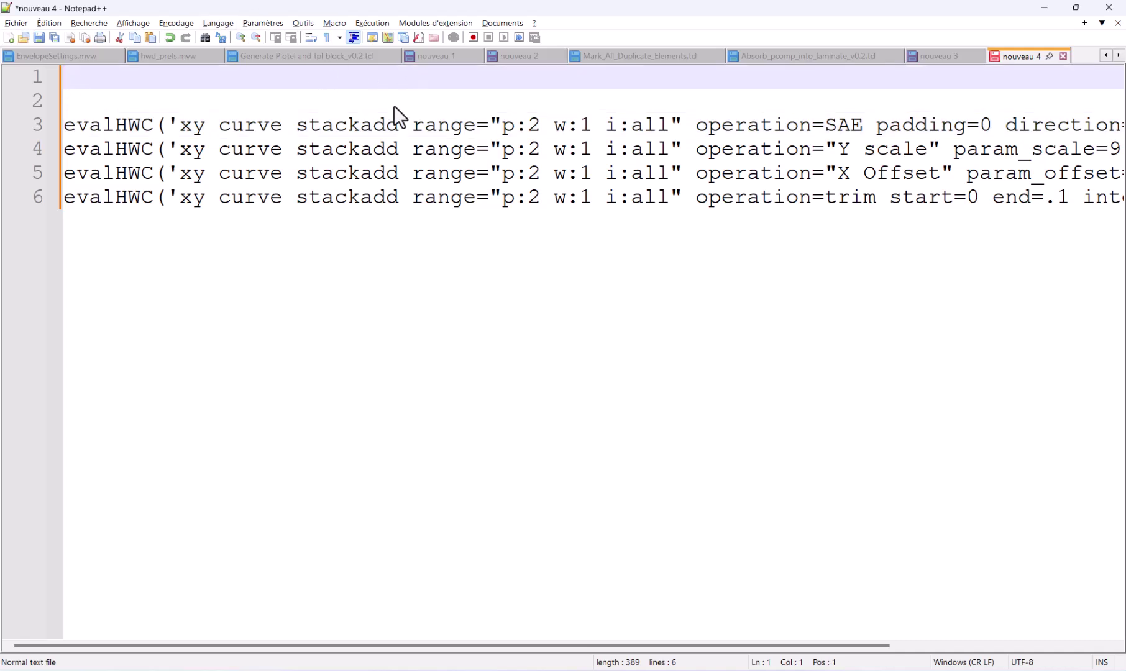
click(74, 75)
text(imp)
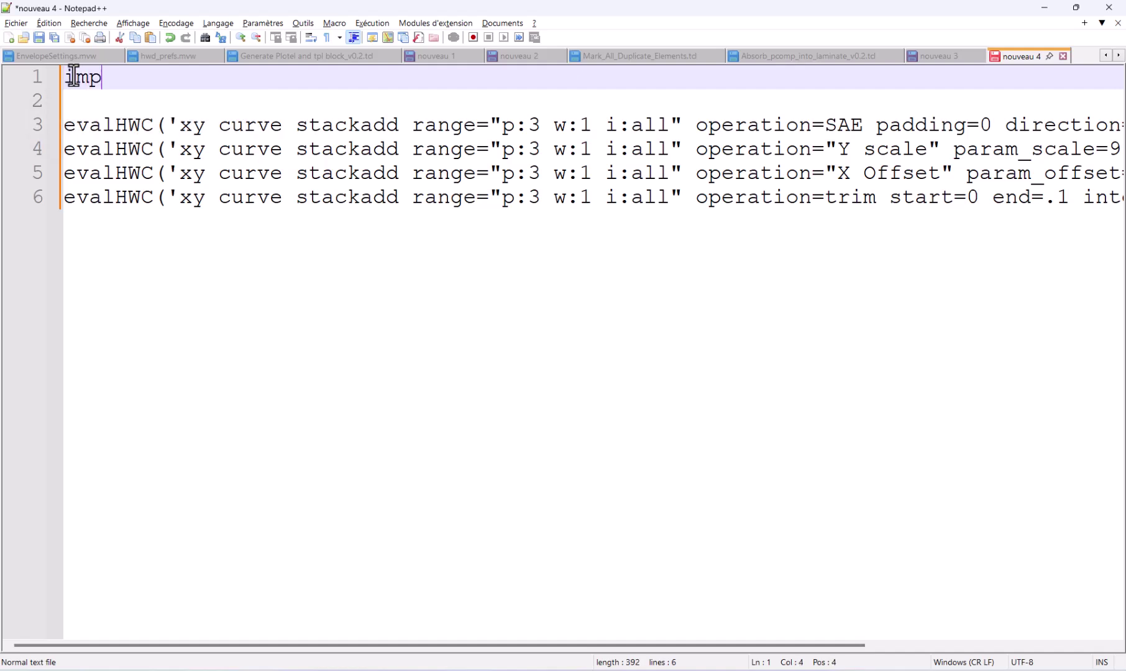
text(ort hw)
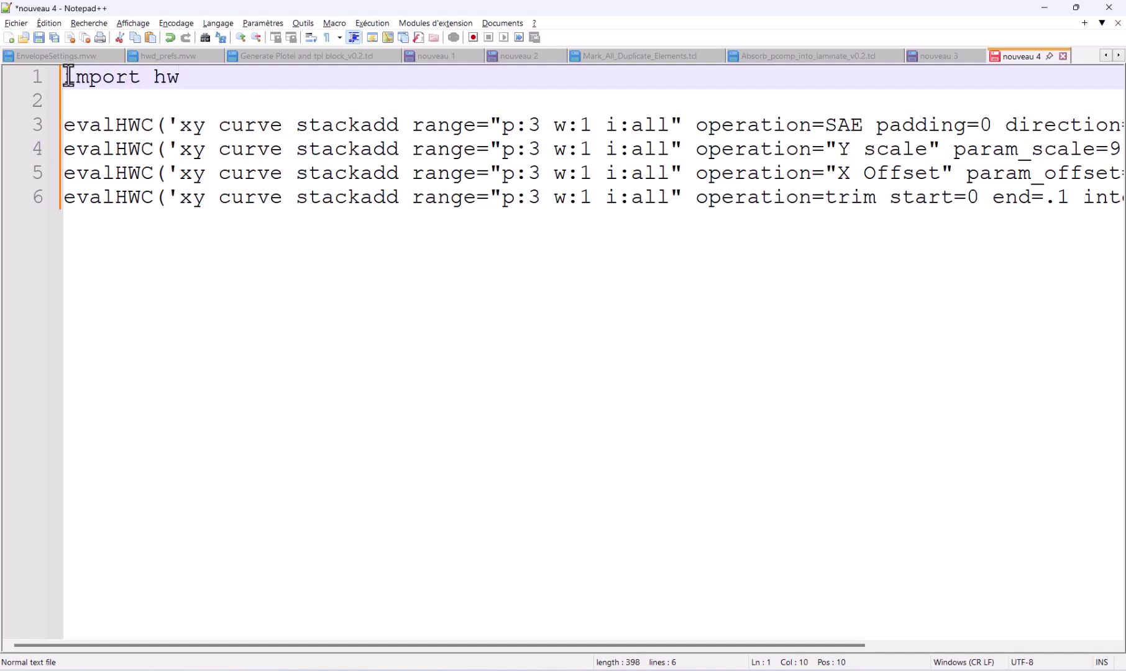
Step: Prefix all four evalHWC commands with 'hw.'
click(64, 127)
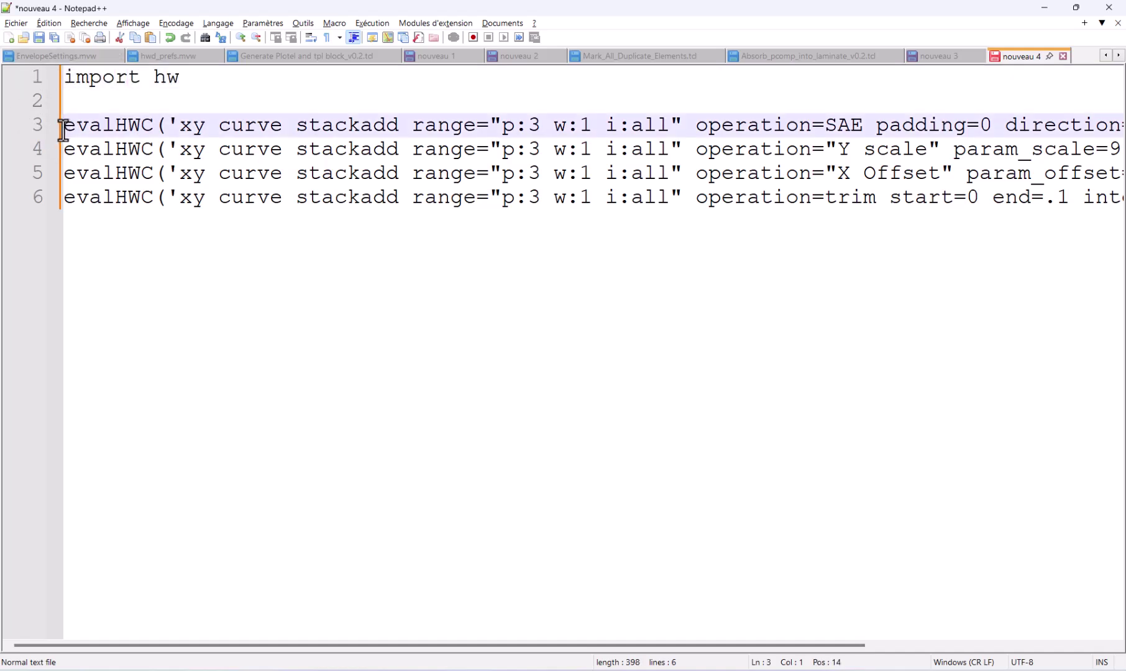
text(hw.)
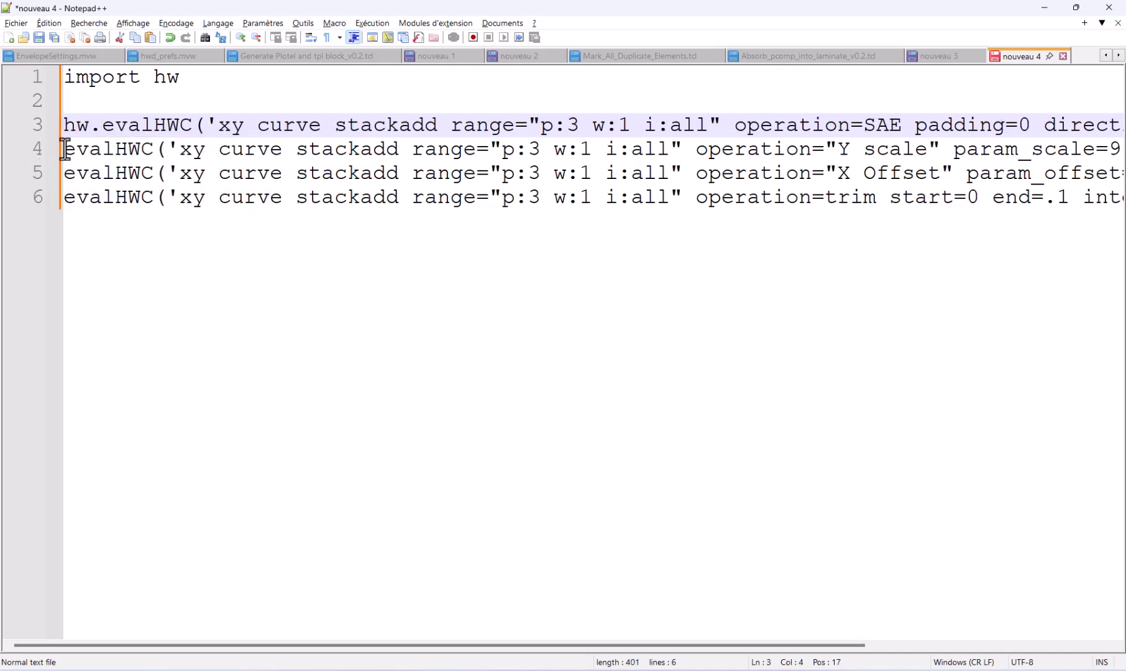
click(64, 149)
text(hw)
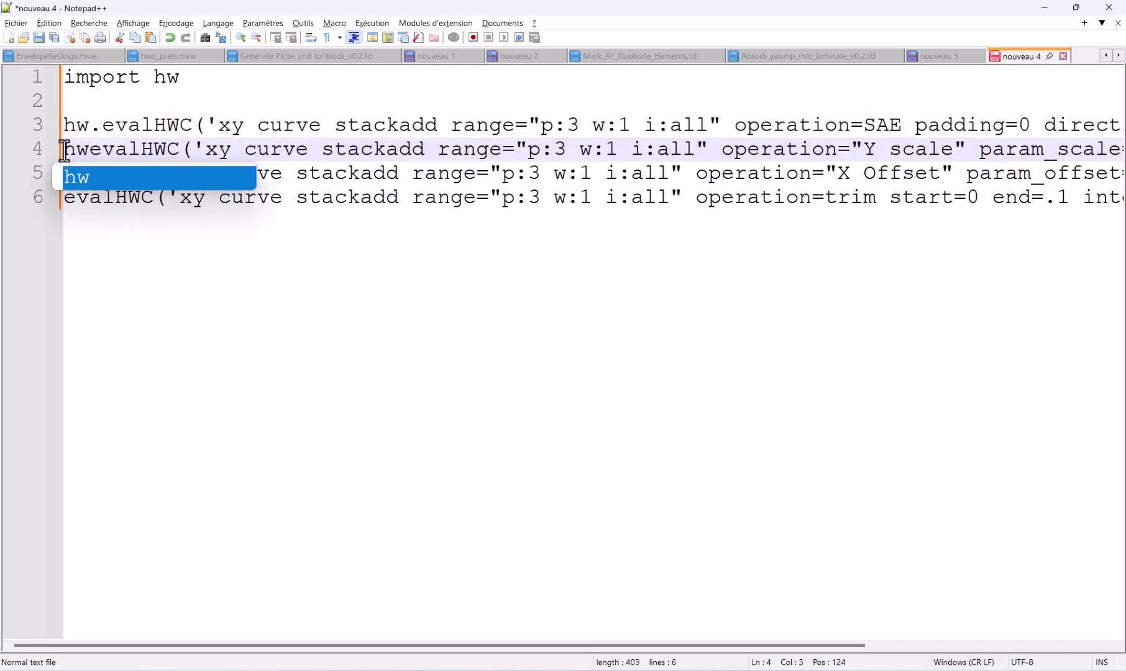
text(.)
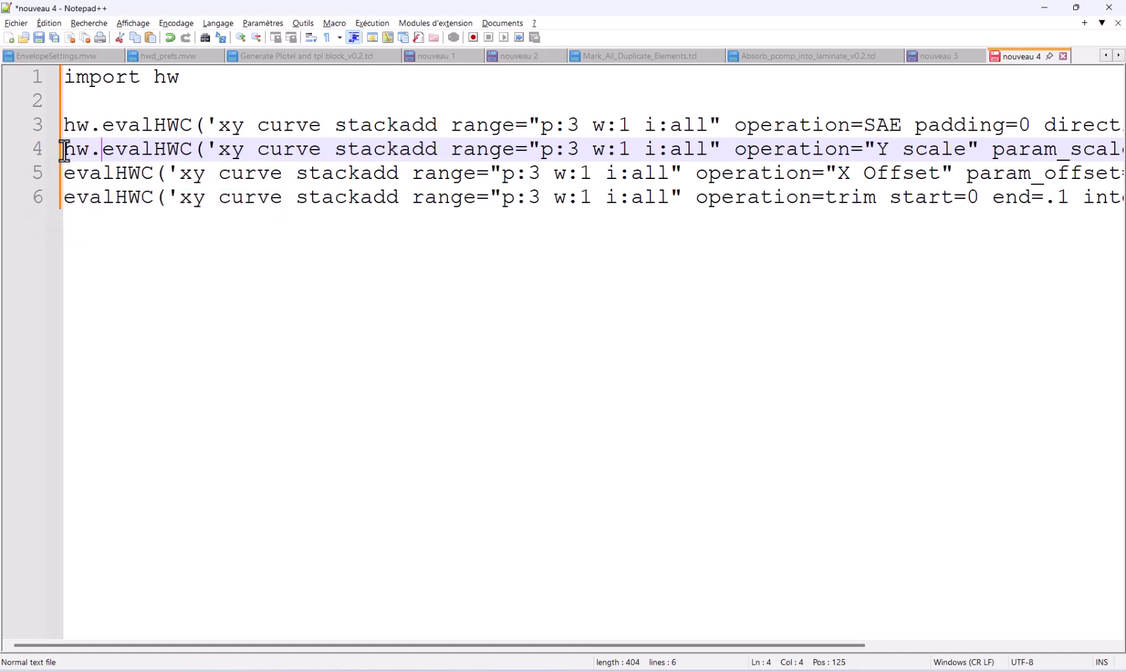
drag(66, 149, 96, 151)
key(ctrl+c)
click(66, 175)
key(ctrl+v)
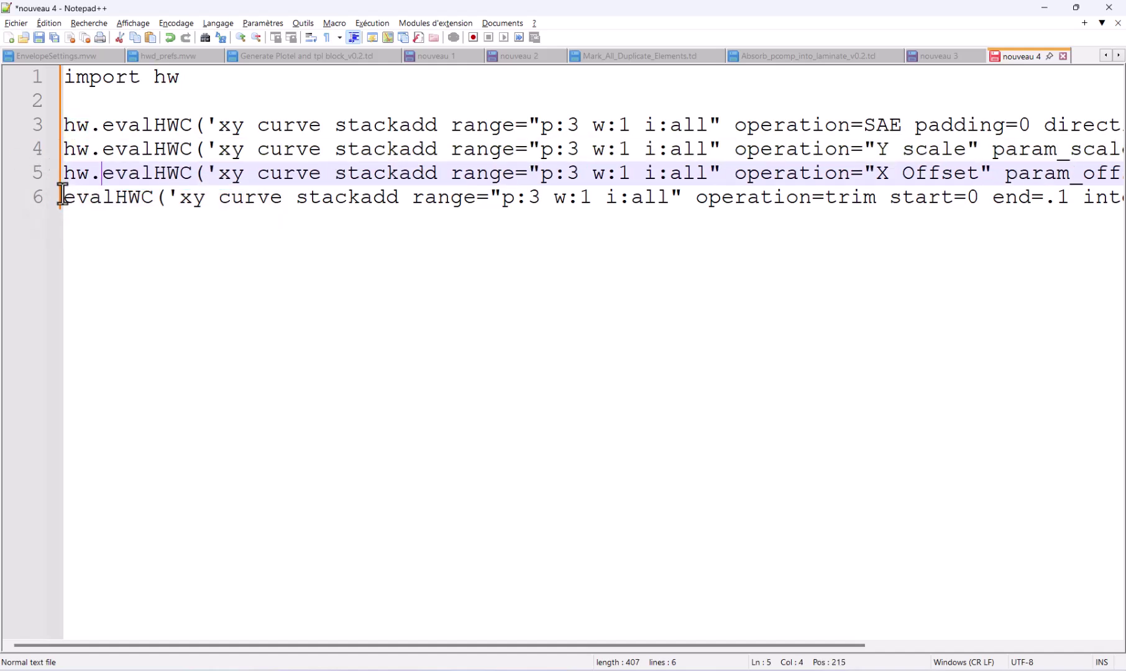
click(65, 196)
key(ctrl+v)
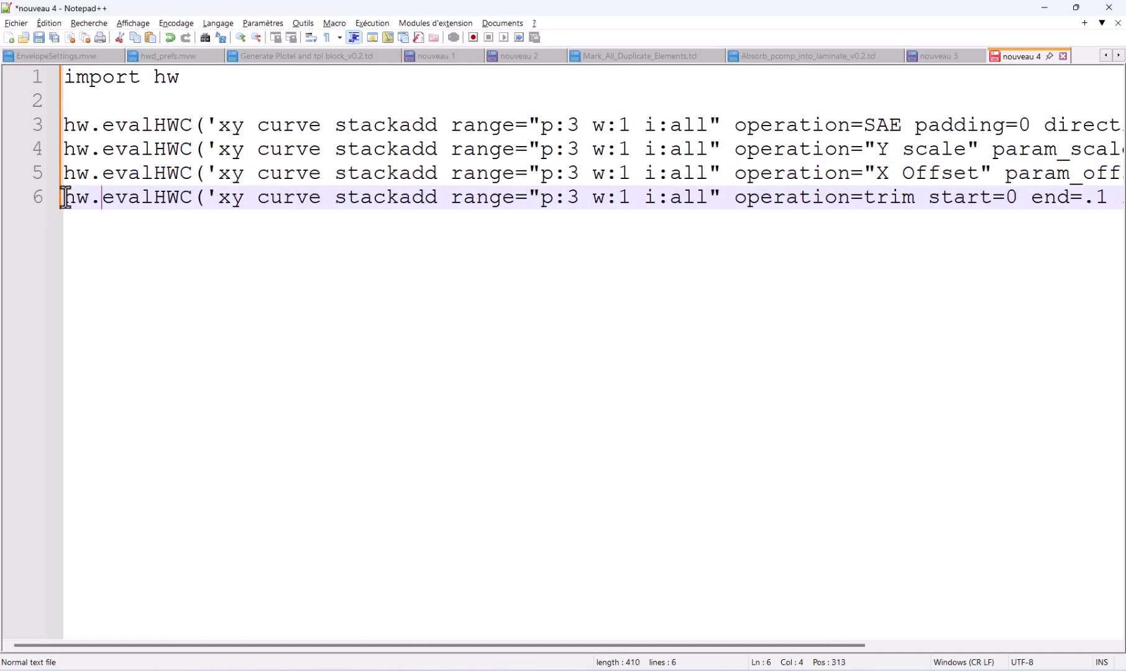
Step: Change the page number from 3 to 2 in all four commands, then select the whole script
click(575, 128)
key(shift+Left)
text(2)
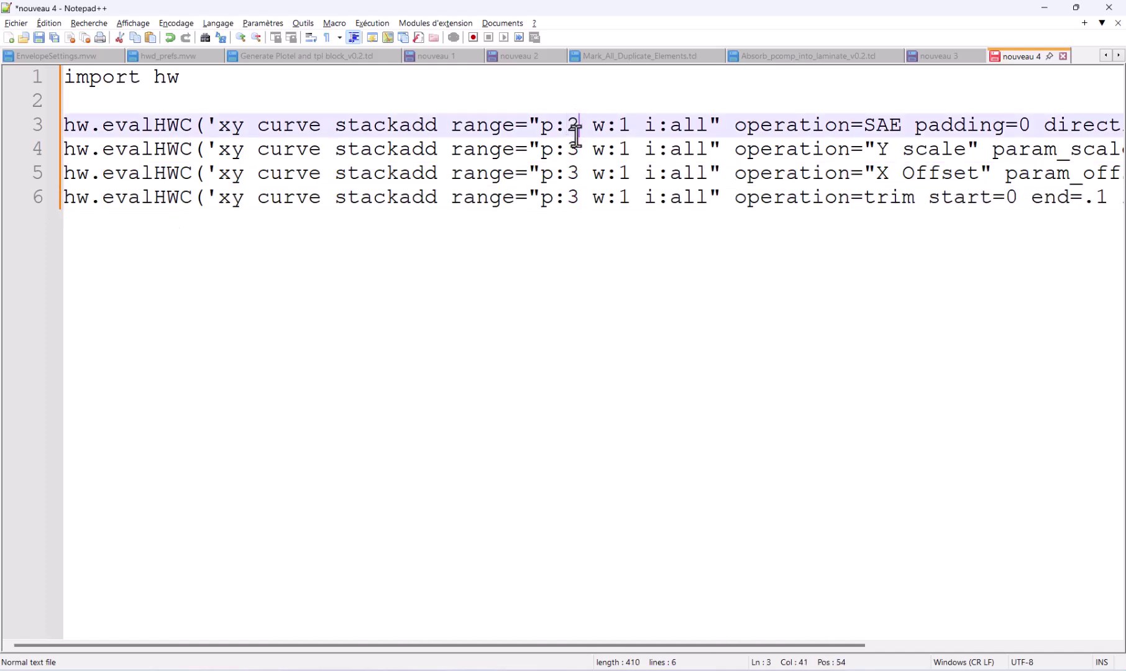
drag(576, 132, 570, 148)
click(578, 149)
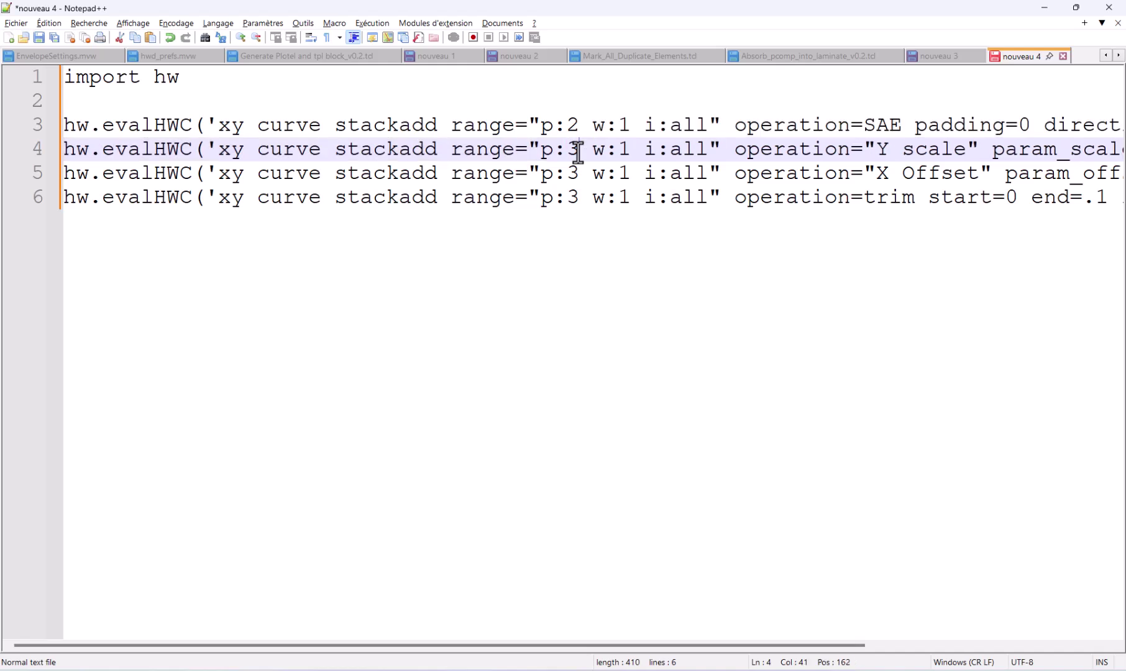
key(BackSpace)
text(2)
key(Down)
key(BackSpace)
text(2)
key(Down)
key(BackSpace)
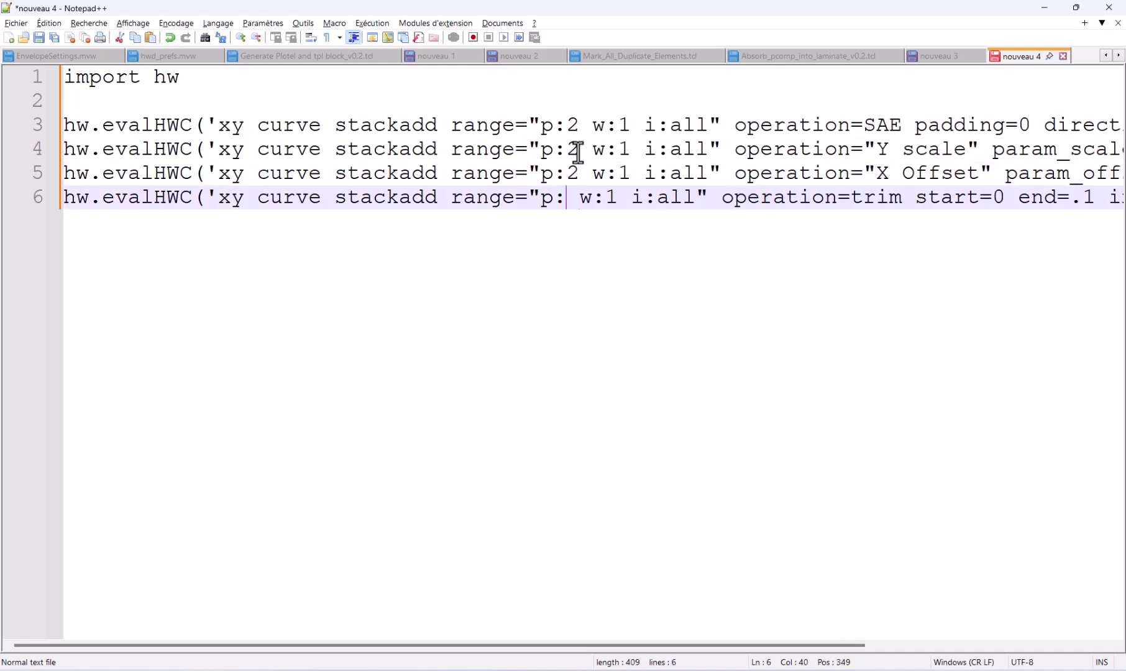
text(2)
key(ctrl+a)
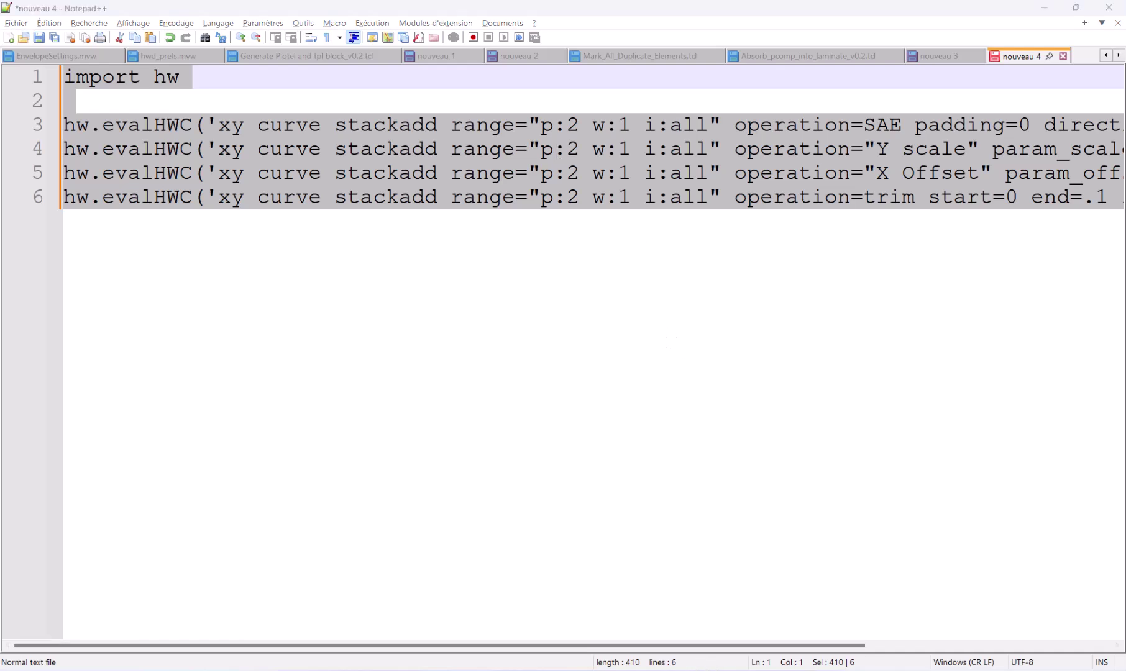
Step: Paste the hw script into HyperGraph's Python Window and execute it on page 2's curves
key(alt+Tab)
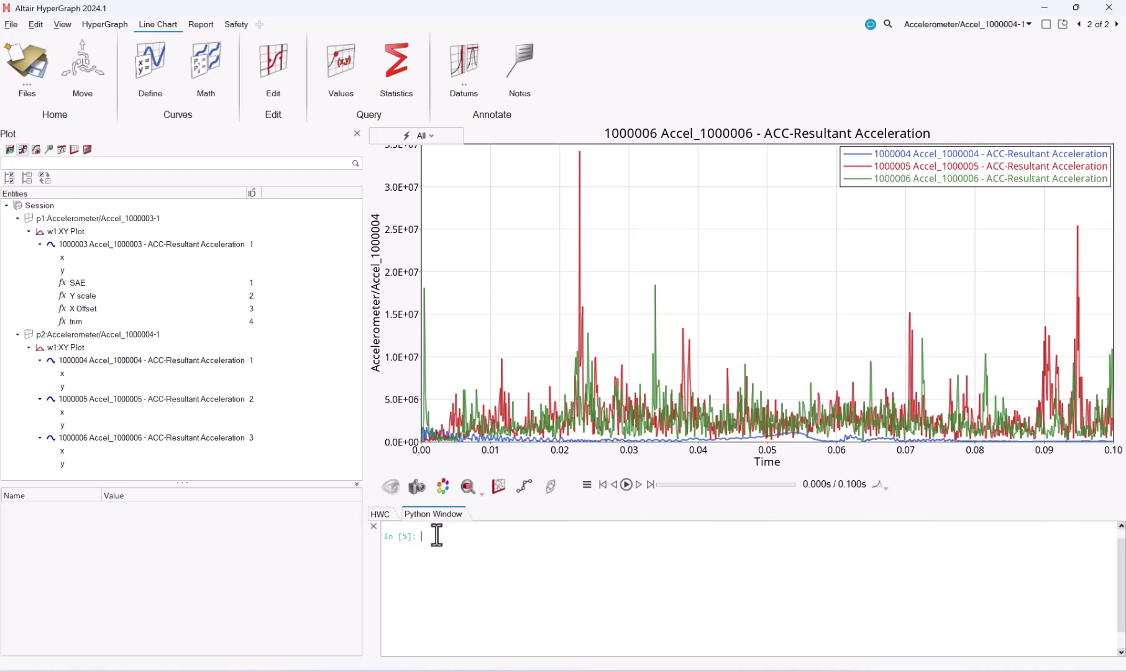
text(import hw  hw.evalHWC('xy curve stackadd range="p:2 w:1 i:all" operation=SAE padding=0 direction=1 filterClass=180') hw.evalHWC('xy curve stackadd range="p:2 w:1 i:all" operation="Y scale" param_scale=9') hw.evalHWC('xy curve stackadd range="p:2 w:1 i:all" operation="X Offset" param_offset="-.001"') hw.evalHWC('xy curve stackadd range="p:2 w:1 i:all" operation=trim start=0 end=.1 interpolate=false'))
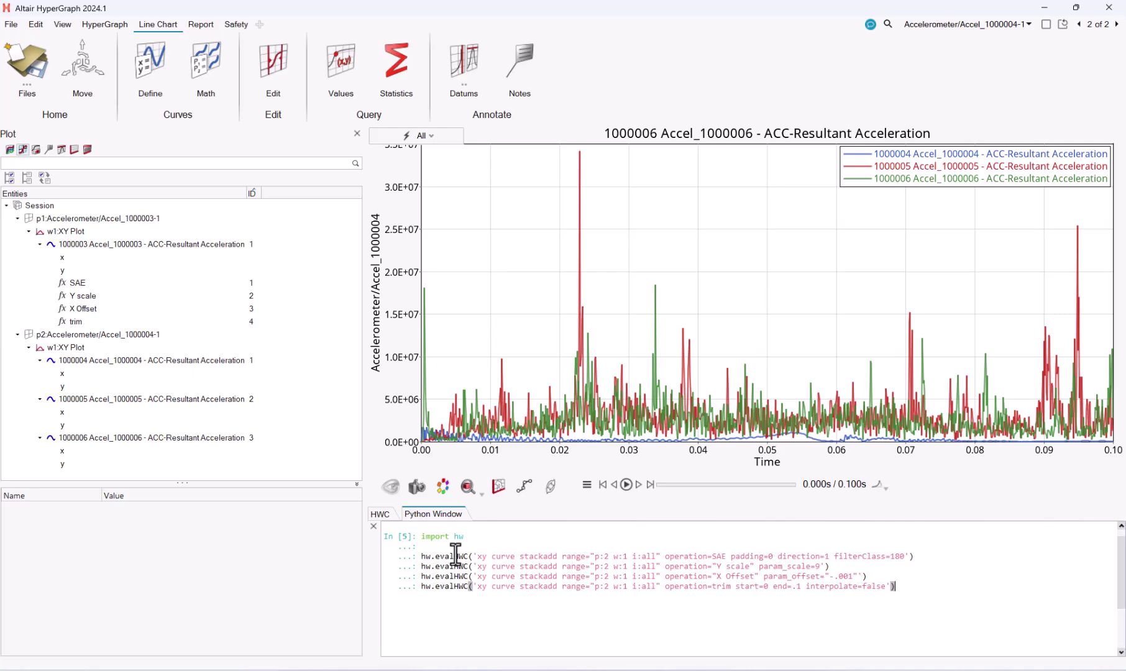
key(Return)
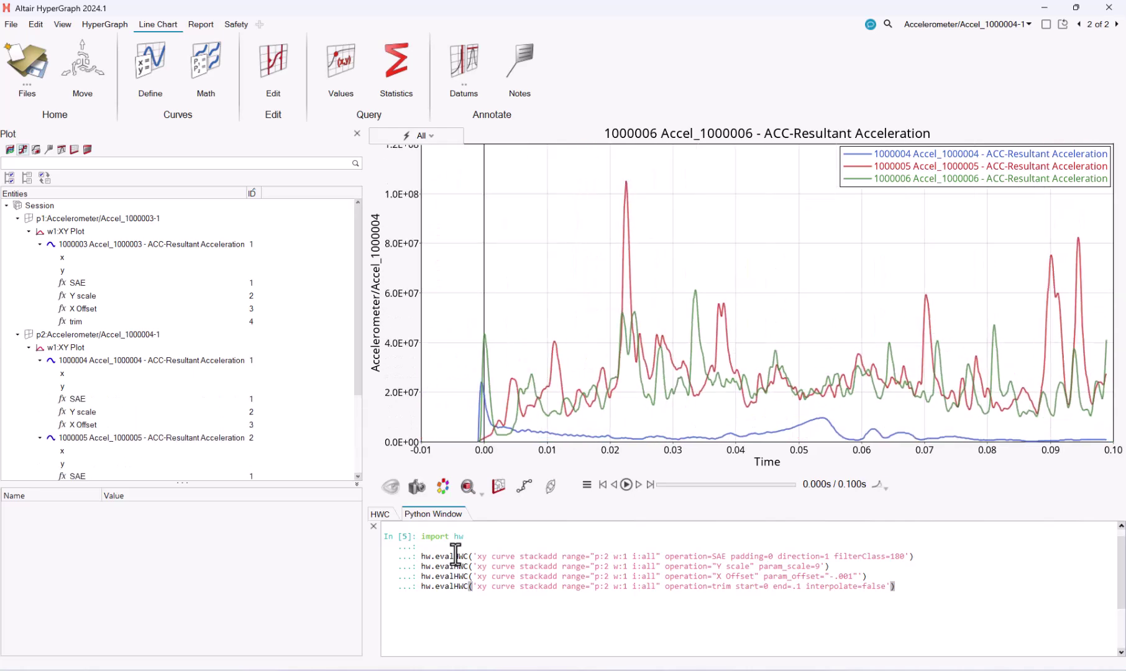